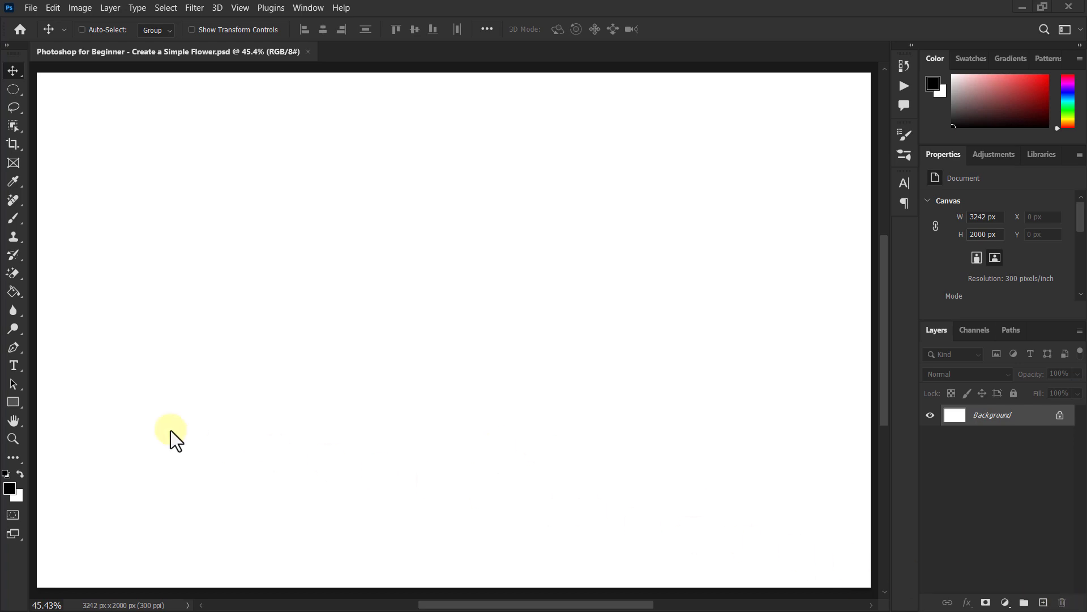
- Draw a tall, narrow ellipse about 209 px wide and 616 px high in the canvas's upper half, slightly left of centre
{"action": "right_click", "coordinate": [12, 401]}
{"action": "left_click", "coordinate": [13, 70]}
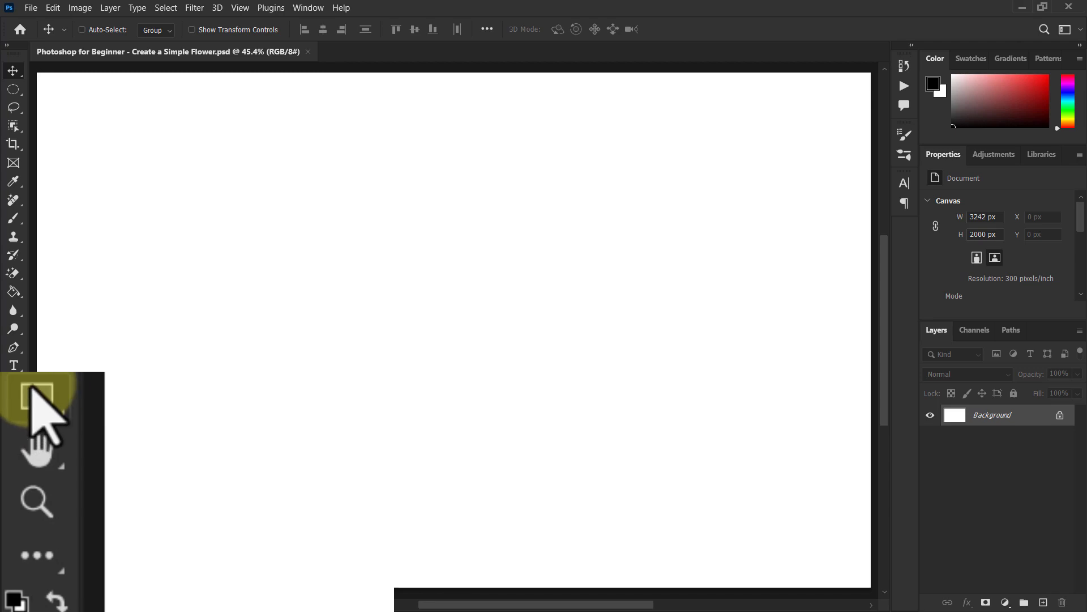
{"action": "left_click", "coordinate": [23, 382]}
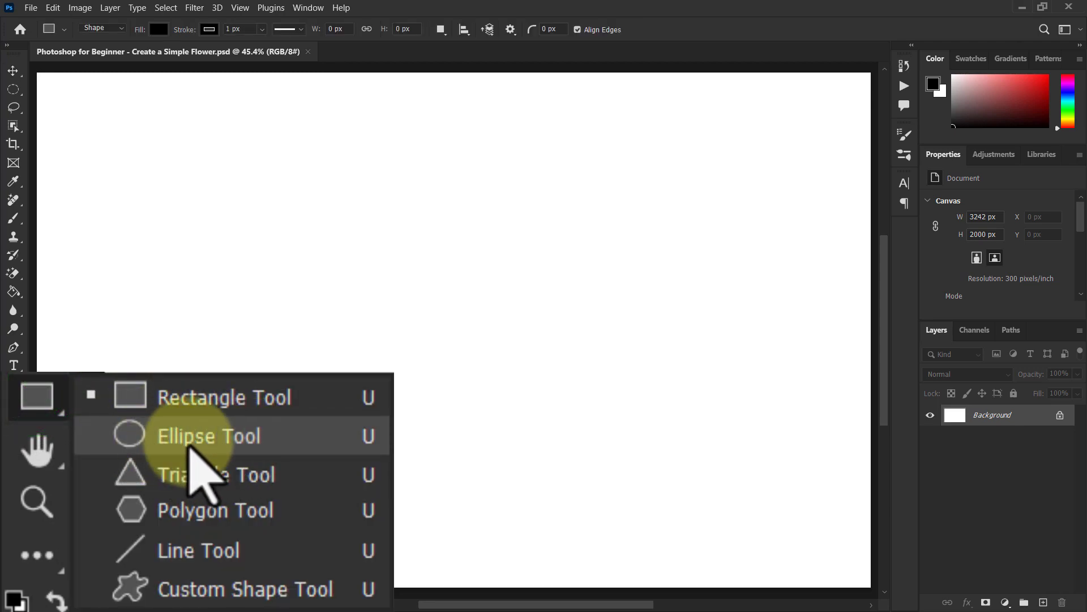
{"action": "left_click", "coordinate": [194, 435]}
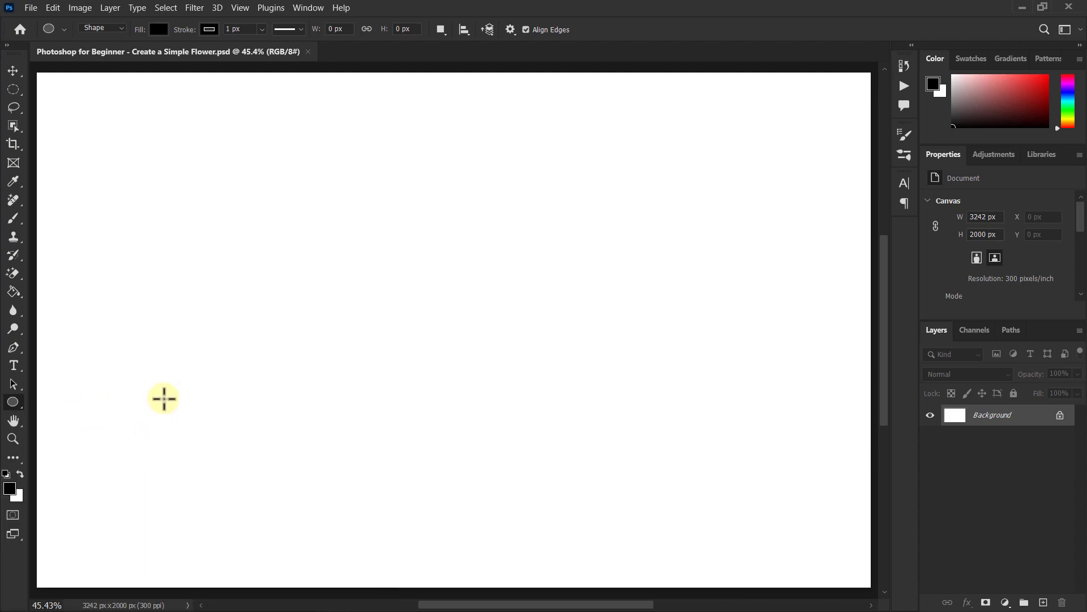
{"action": "mouse_move", "coordinate": [369, 168]}
{"action": "left_mouse_down"}
{"action": "mouse_move", "coordinate": [388, 269]}
{"action": "mouse_move", "coordinate": [413, 335]}
{"action": "mouse_move", "coordinate": [419, 325]}
{"action": "left_mouse_up"}
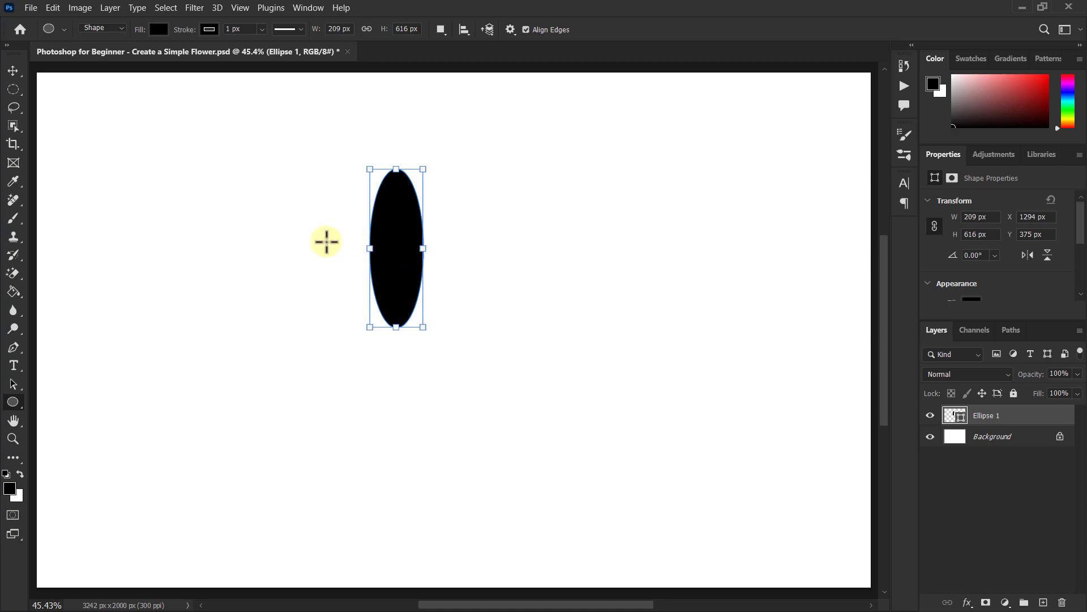
- Remove the ellipse's stroke and set its fill to green 00a01e
{"action": "left_click", "coordinate": [209, 30]}
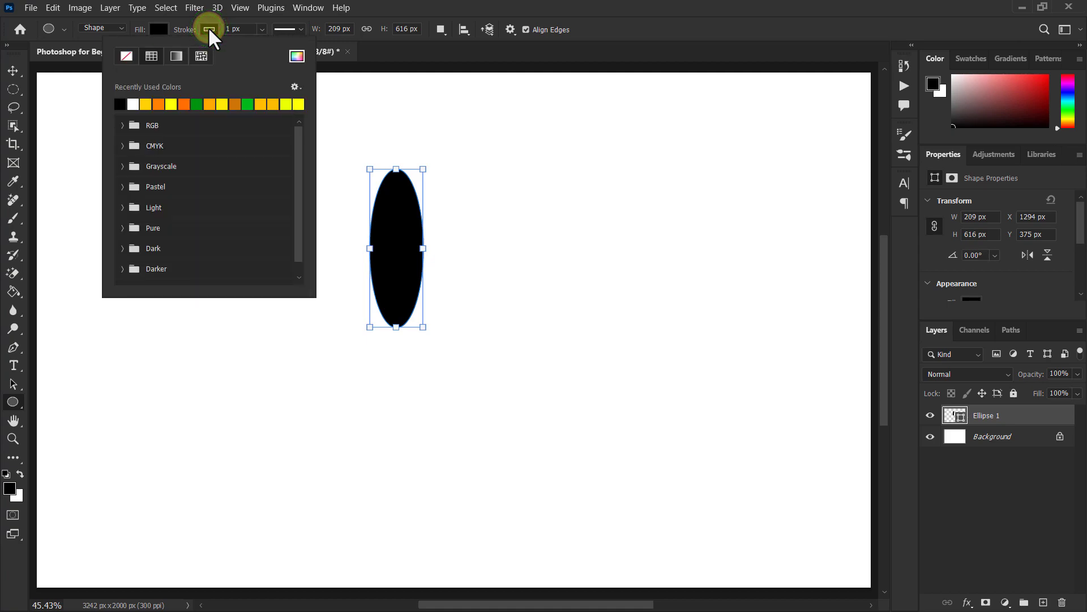
{"action": "left_click", "coordinate": [126, 55]}
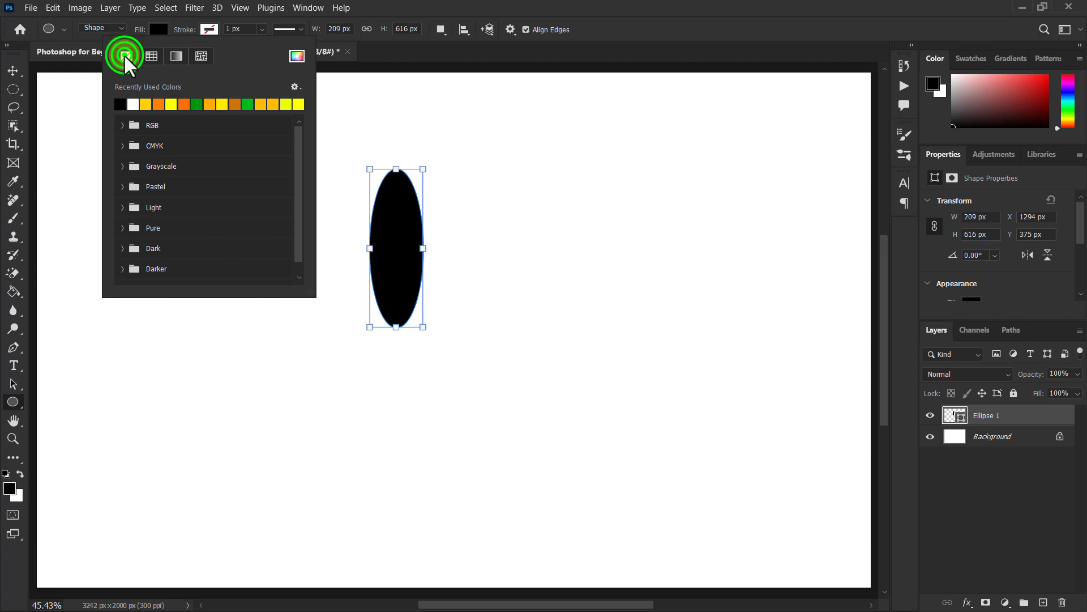
{"action": "left_click", "coordinate": [155, 28]}
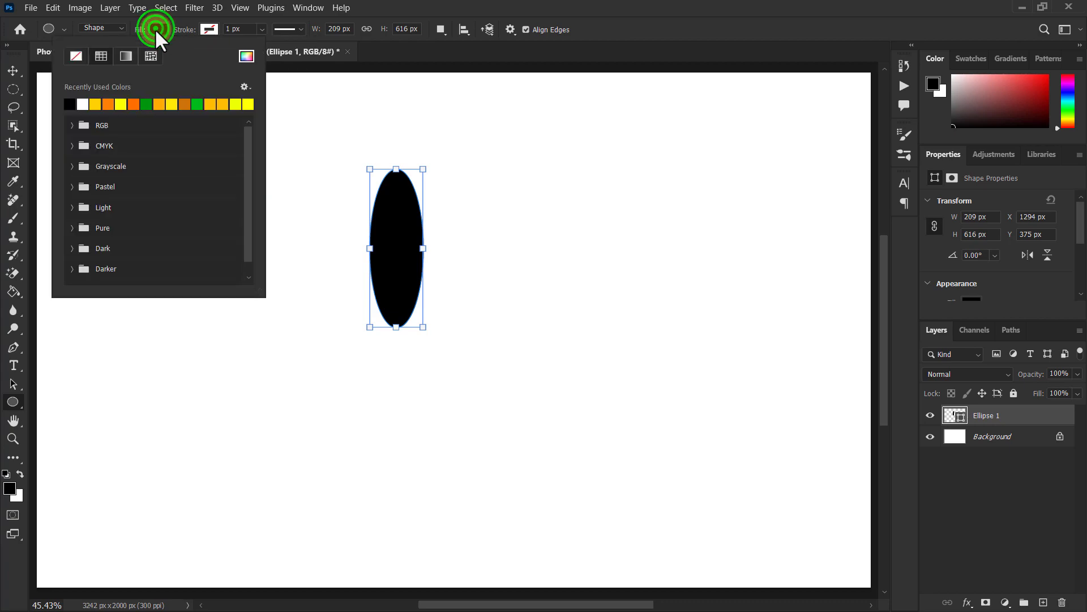
{"action": "left_click", "coordinate": [247, 56]}
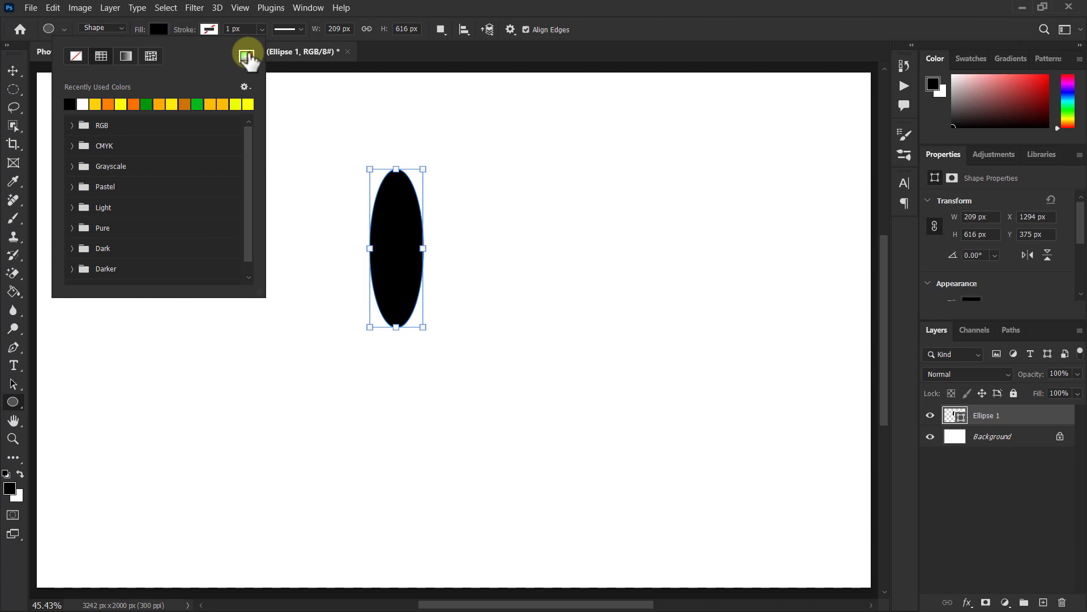
{"action": "left_click", "coordinate": [247, 55]}
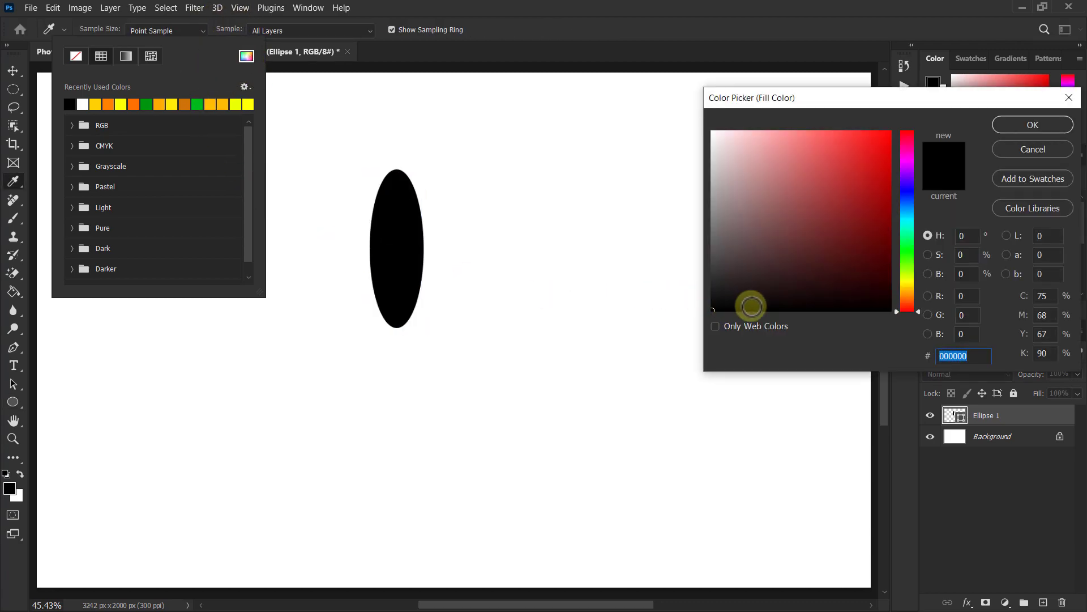
{"action": "left_click", "coordinate": [908, 242]}
{"action": "left_click", "coordinate": [890, 198]}
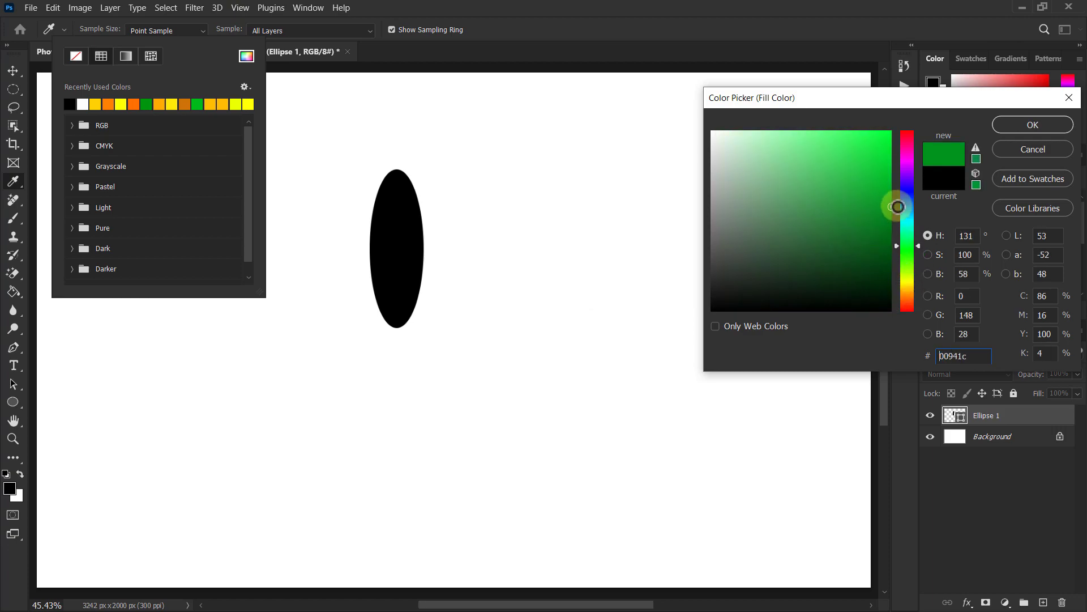
{"action": "left_click_drag", "start_coordinate": [916, 237], "coordinate": [911, 246]}
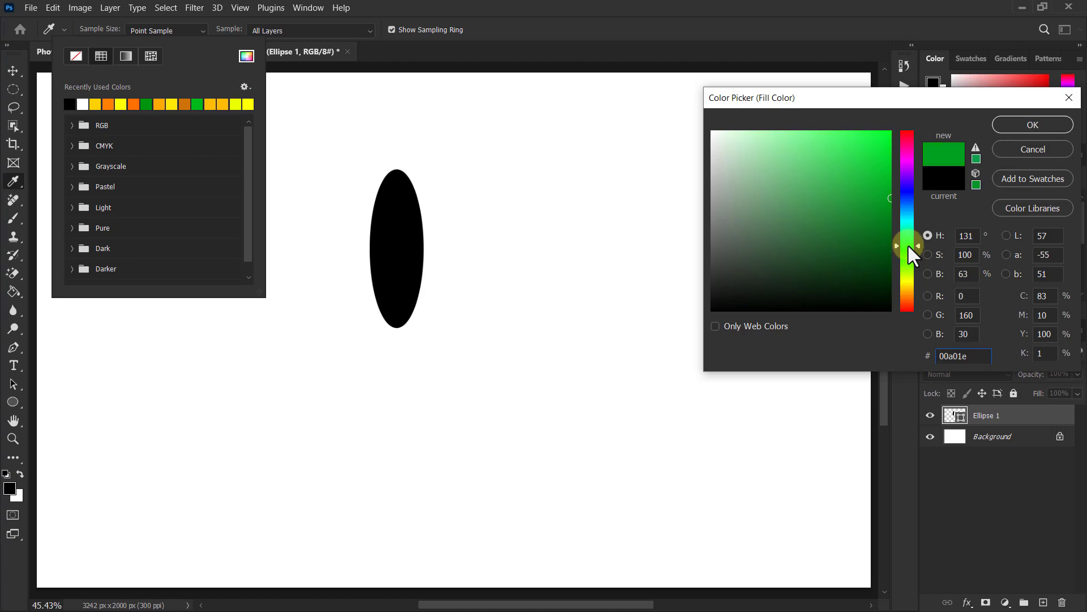
{"action": "left_click", "coordinate": [1036, 122]}
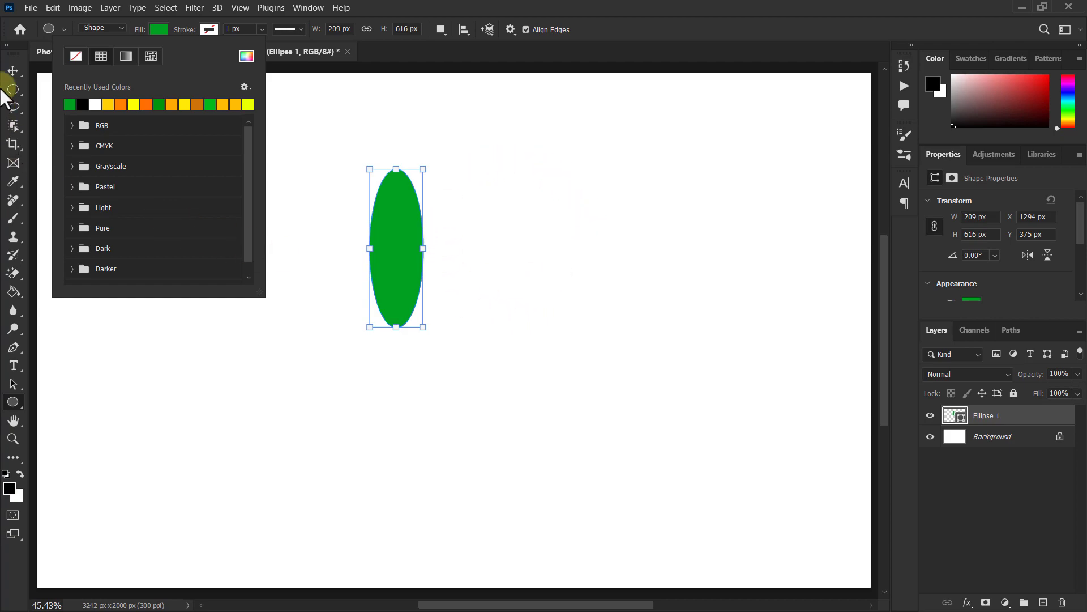
- Duplicate the green ellipse's layer under the name Ellipse 1 copy and move the copy to the right of the original
{"action": "left_click", "coordinate": [13, 69]}
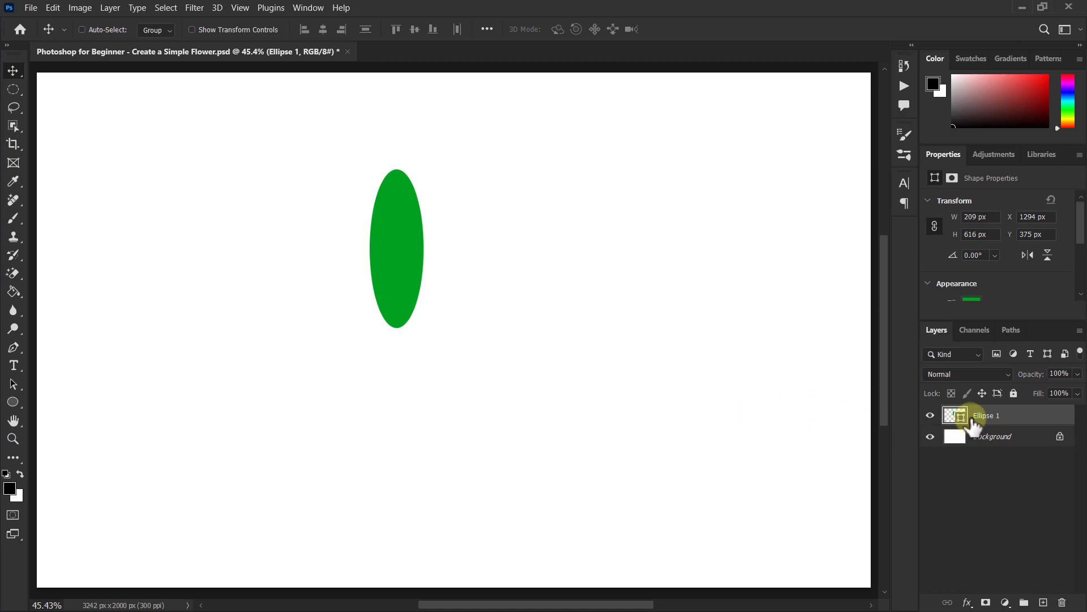
{"action": "right_click", "coordinate": [1017, 417]}
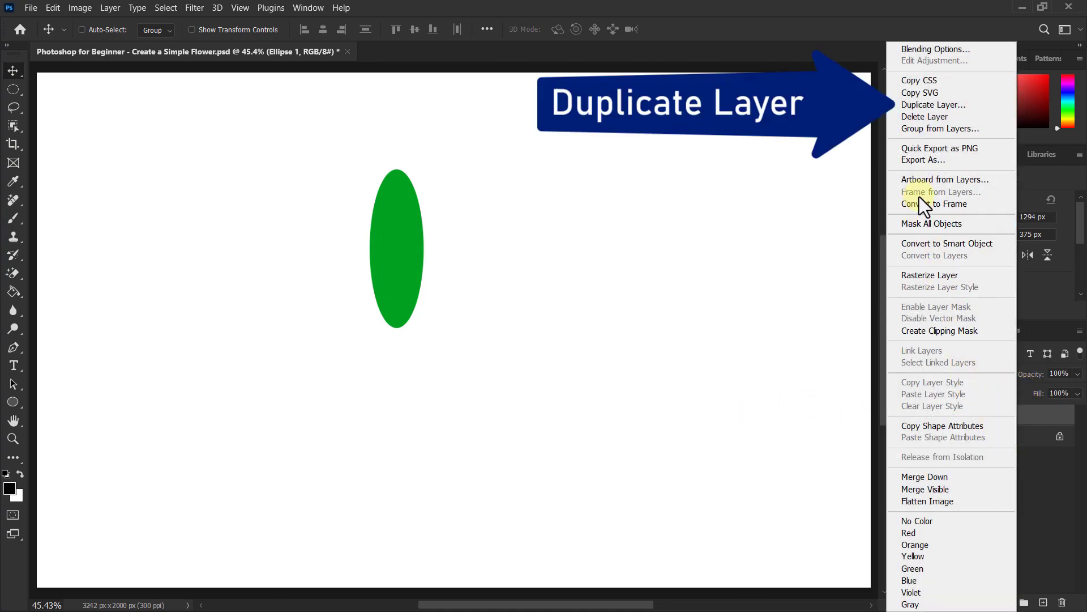
{"action": "left_click", "coordinate": [932, 105]}
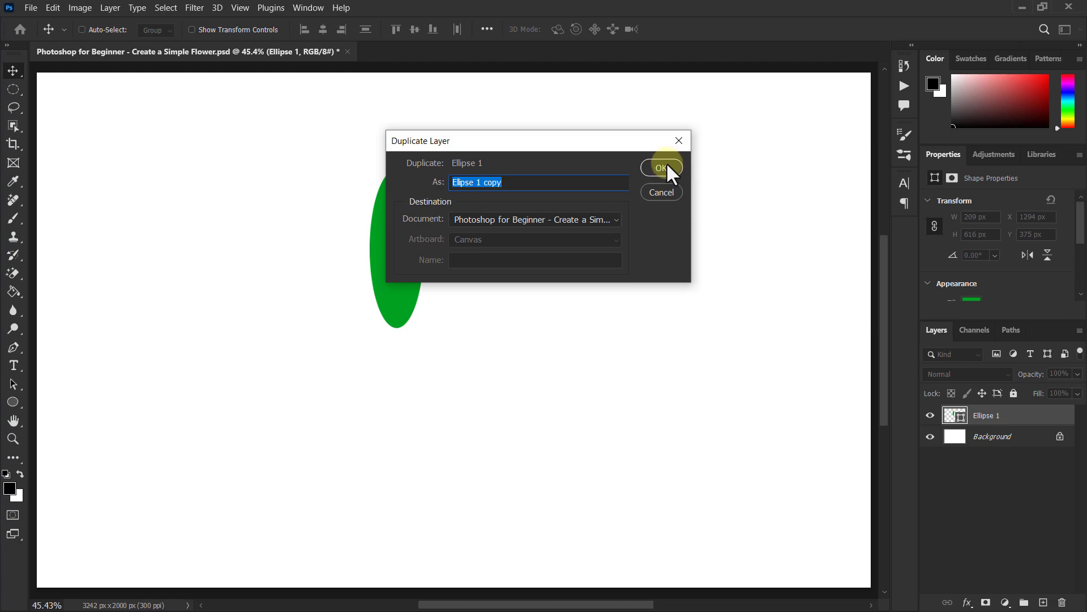
{"action": "left_click", "coordinate": [662, 168]}
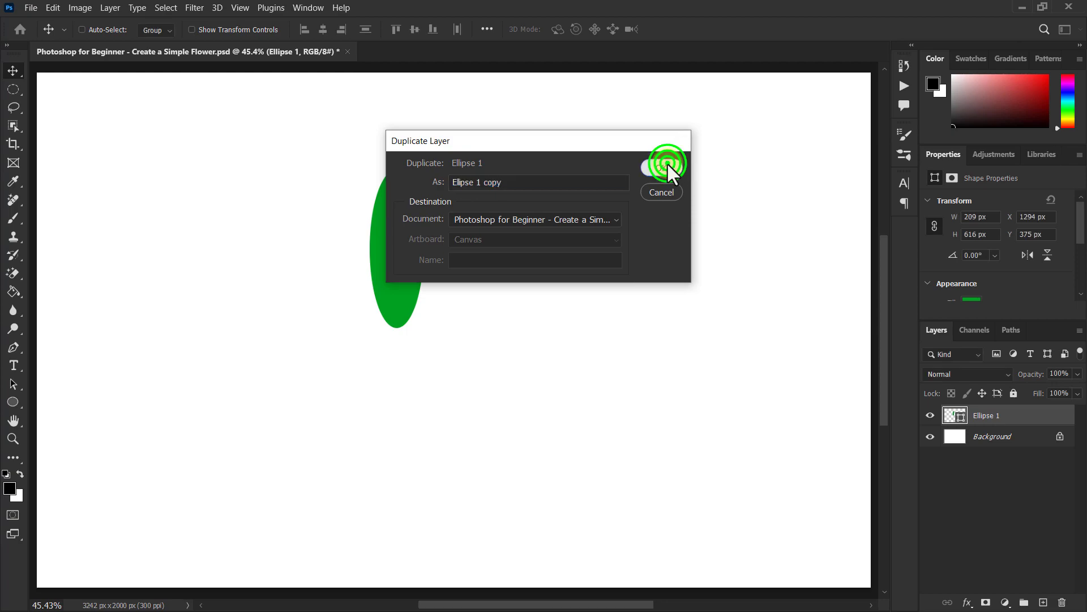
{"action": "left_click", "coordinate": [1001, 415]}
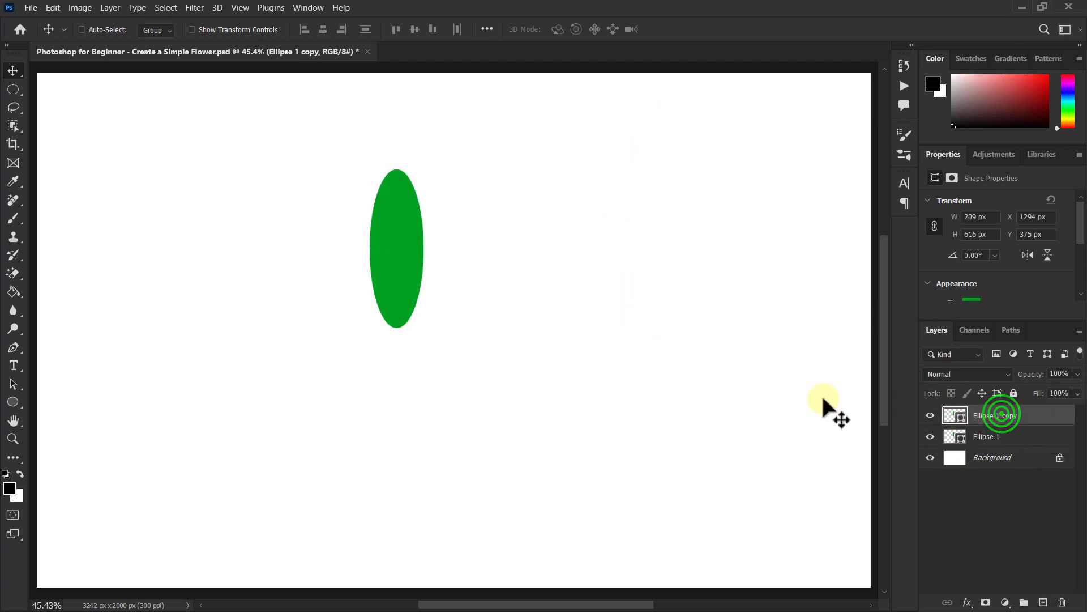
{"action": "left_click_drag", "start_coordinate": [414, 247], "coordinate": [528, 256]}
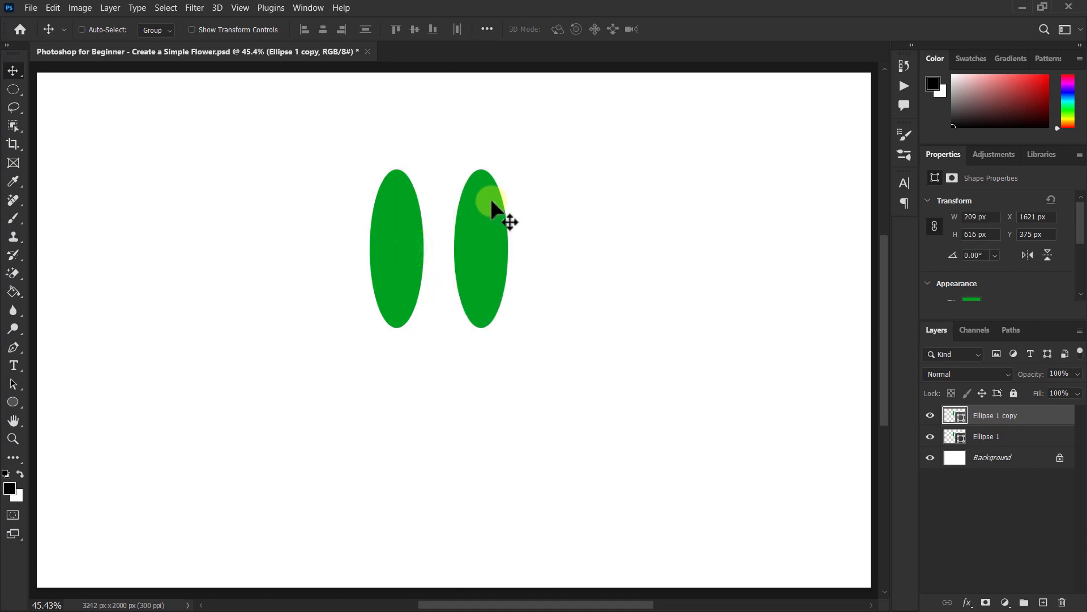
- Change the duplicated ellipse's fill colour to golden yellow ffcc00
{"action": "double_click", "coordinate": [951, 419]}
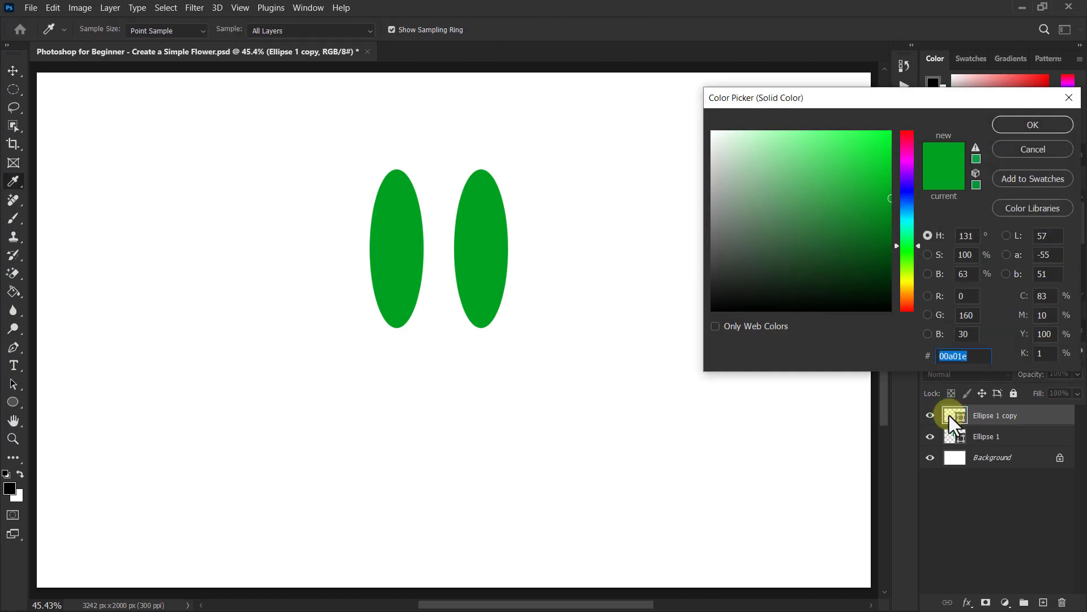
{"action": "left_click", "coordinate": [910, 280]}
{"action": "left_click", "coordinate": [855, 226]}
{"action": "left_click_drag", "start_coordinate": [884, 164], "coordinate": [898, 126]}
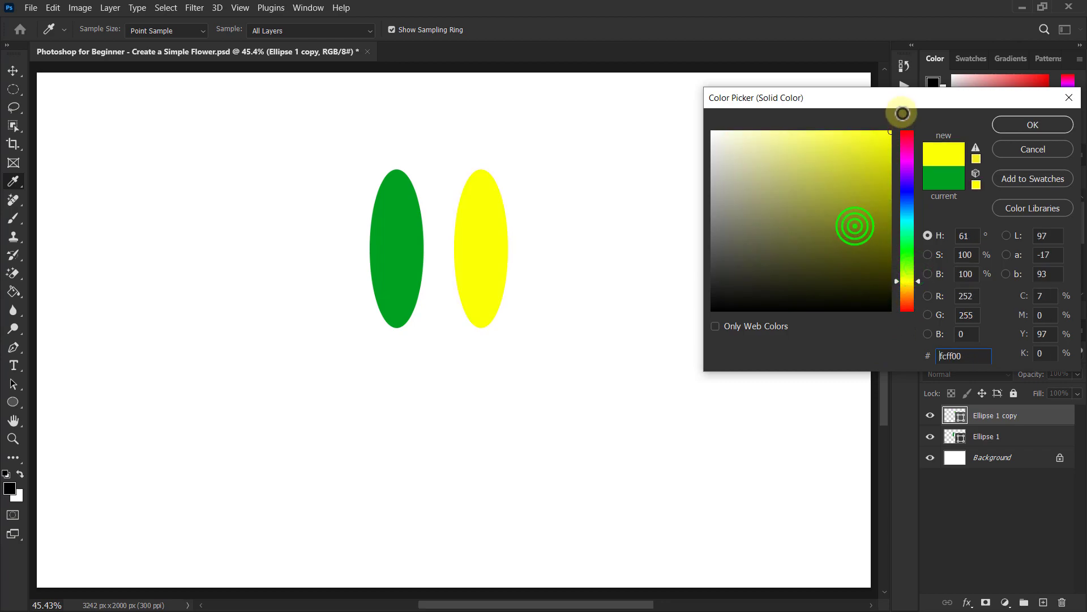
{"action": "left_click", "coordinate": [906, 282]}
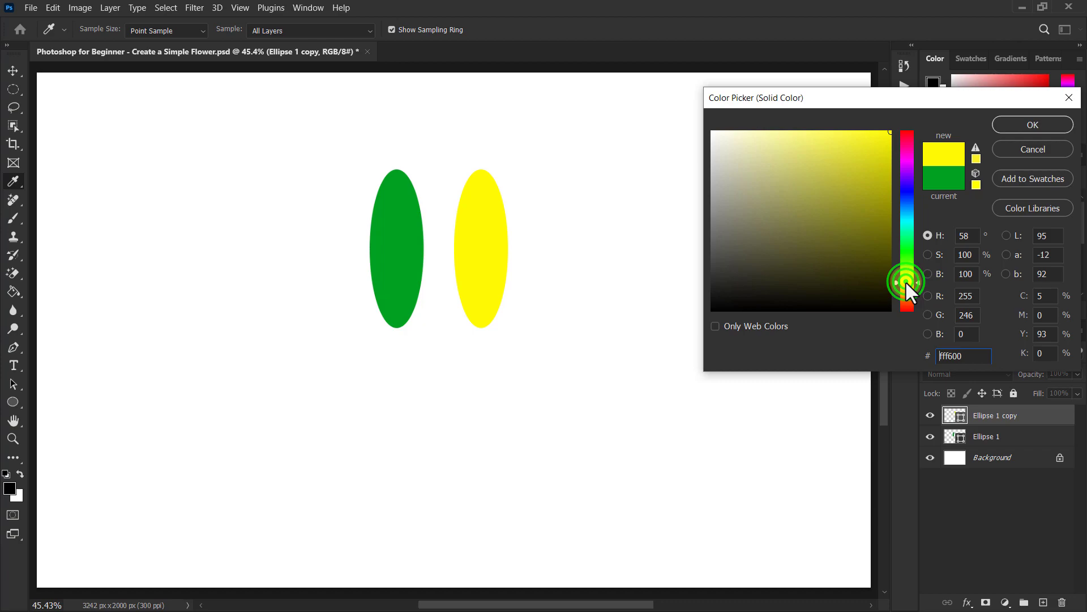
{"action": "left_click_drag", "start_coordinate": [906, 281], "coordinate": [907, 287]}
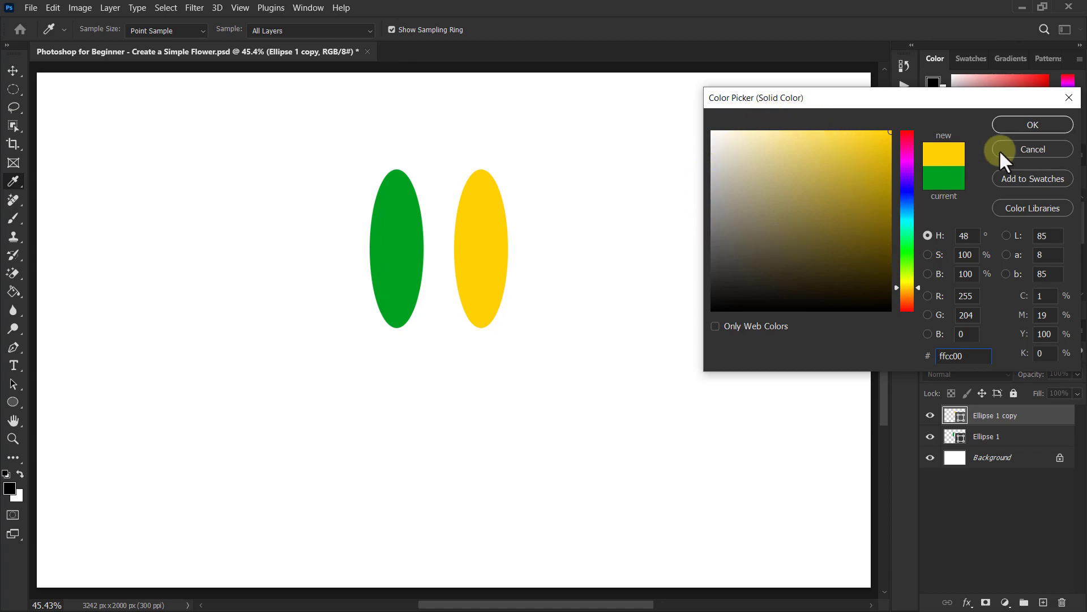
{"action": "left_click", "coordinate": [1032, 125]}
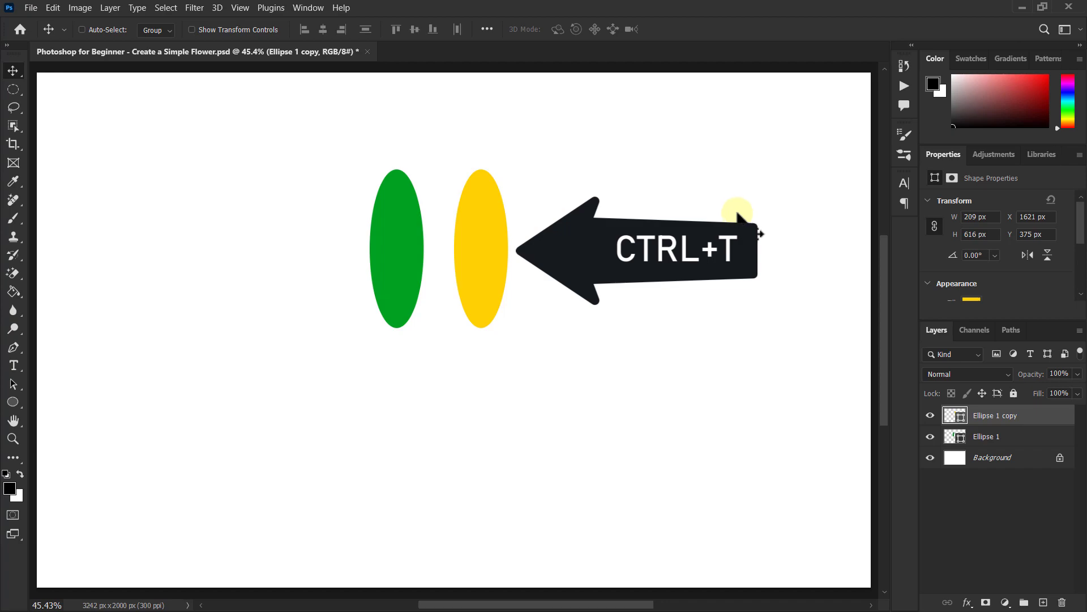
- Place the yellow ellipse over the green one and scale it to about 81.43%, keeping their bottom ends aligned
{"action": "key", "text": "ctrl"}
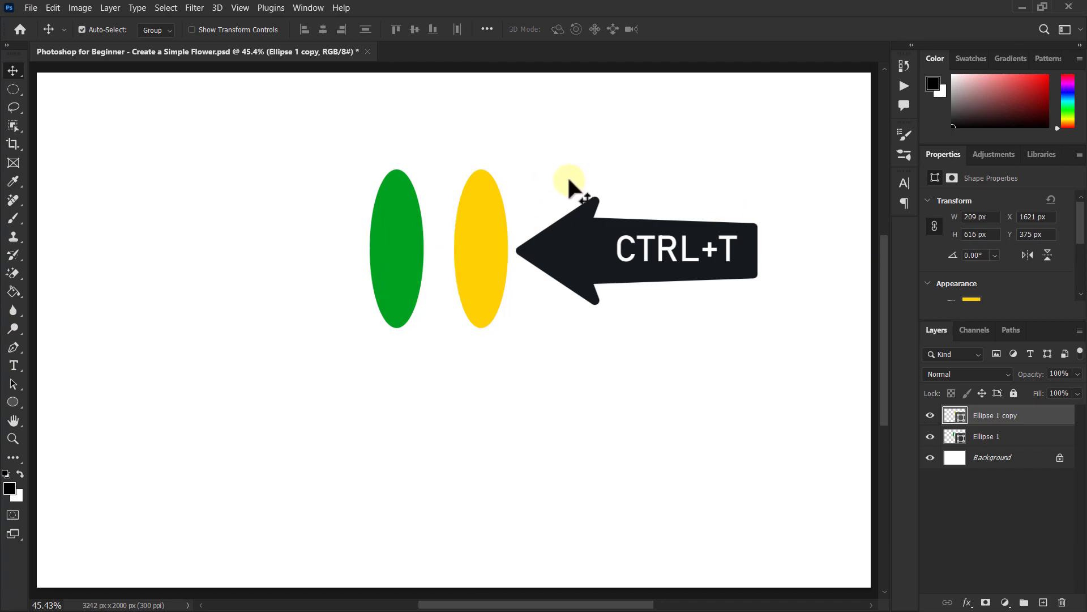
{"action": "key", "text": "ctrl+t"}
{"action": "left_click_drag", "start_coordinate": [490, 226], "coordinate": [411, 229]}
{"action": "left_click_drag", "start_coordinate": [397, 168], "coordinate": [399, 198]}
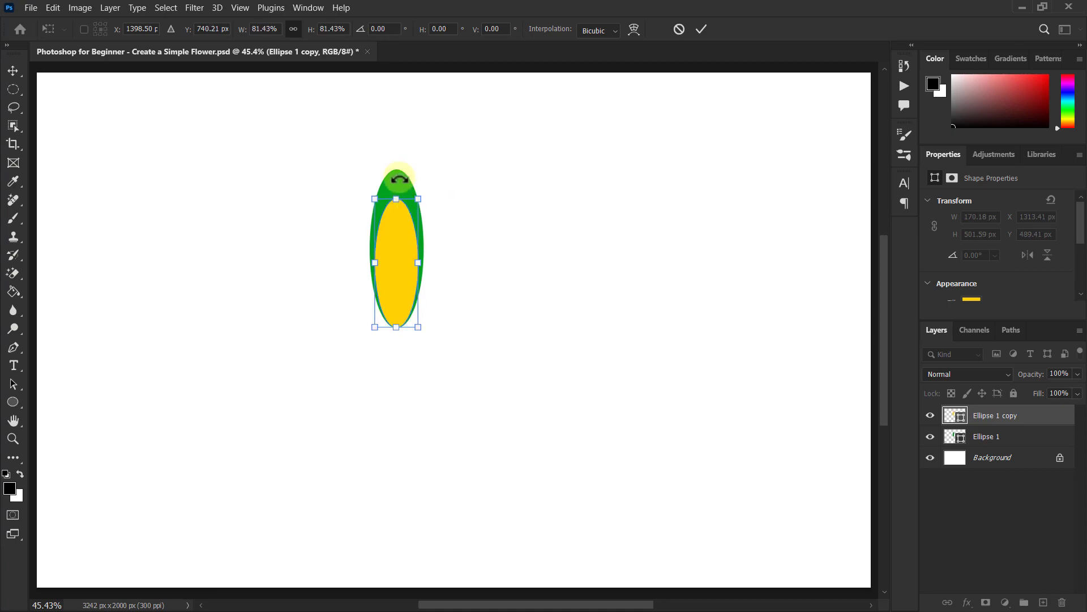
{"action": "left_click", "coordinate": [703, 29]}
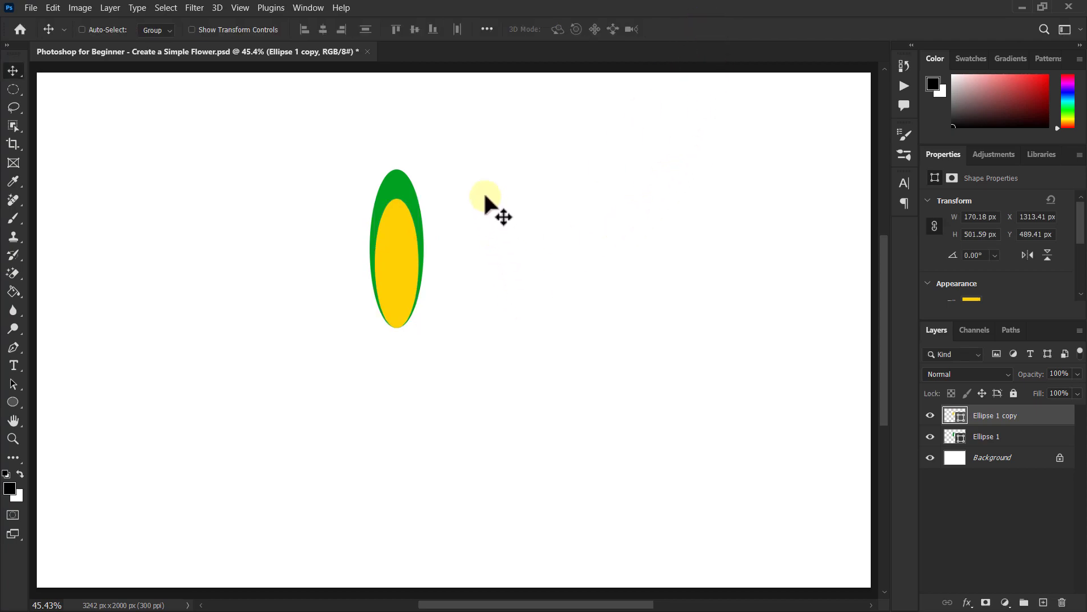
- Rasterize both ellipse layers, Ellipse 1 copy and Ellipse 1
{"action": "left_click", "coordinate": [1020, 415]}
{"action": "right_click", "coordinate": [1010, 417]}
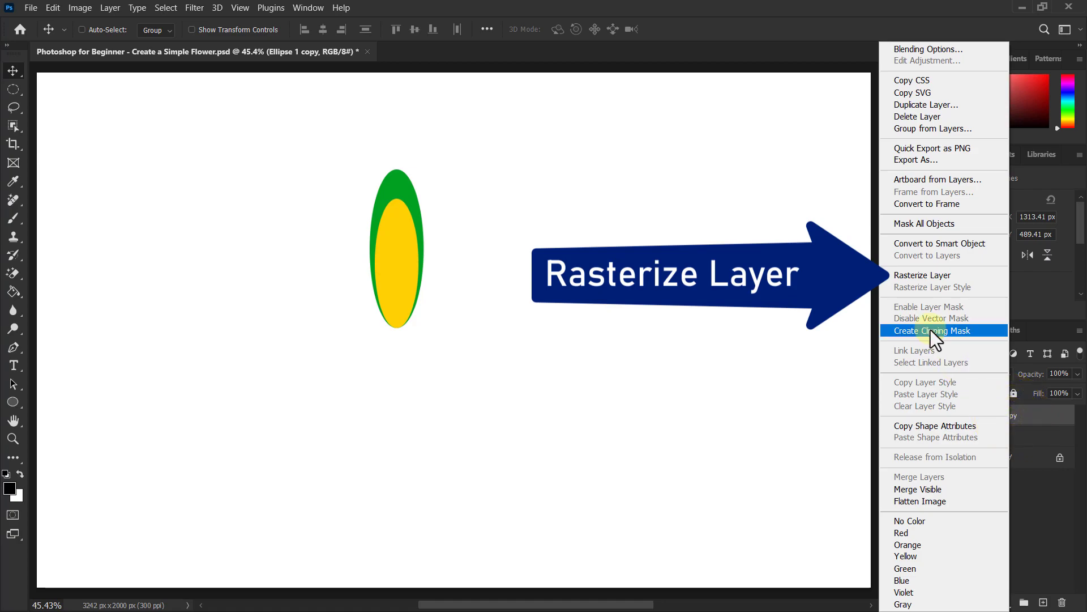
{"action": "left_click", "coordinate": [935, 275]}
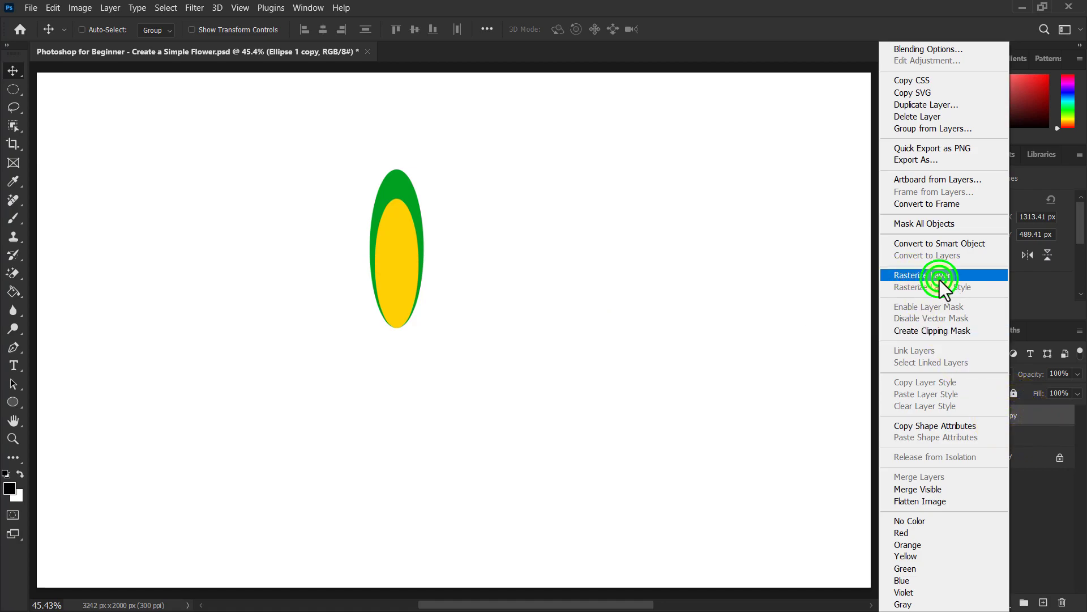
{"action": "left_click", "coordinate": [999, 437]}
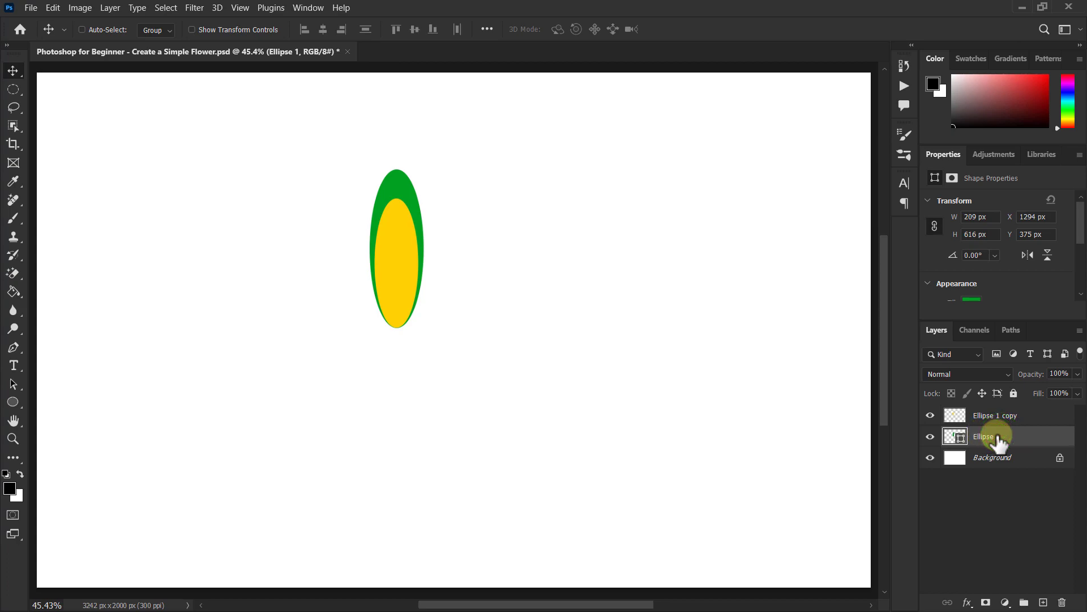
{"action": "right_click", "coordinate": [998, 438]}
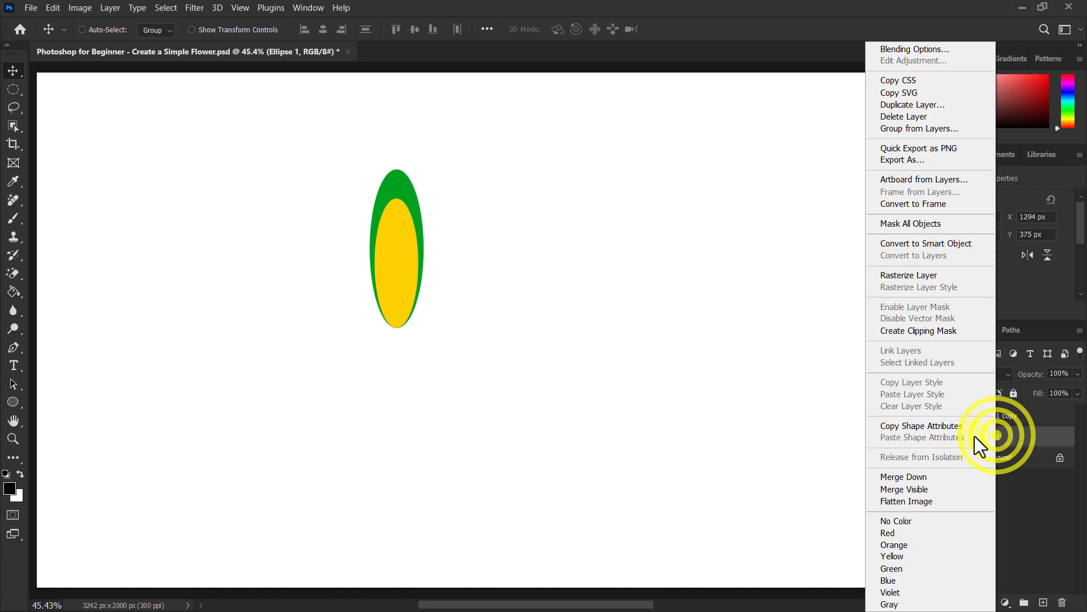
{"action": "left_click", "coordinate": [912, 276]}
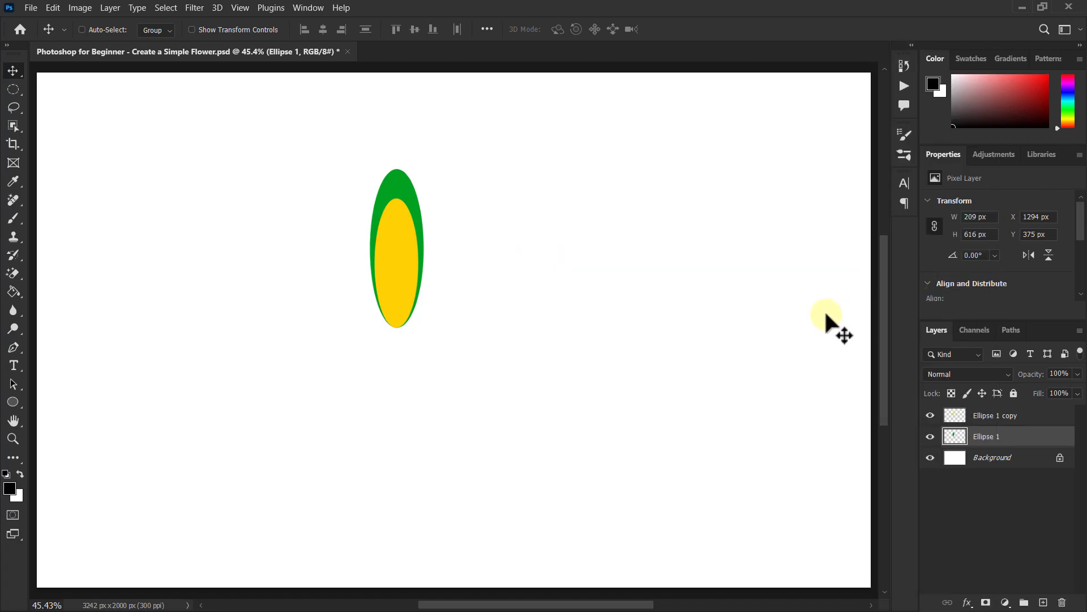
- Merge the yellow and green ellipse layers into a single petal layer
{"action": "left_click", "coordinate": [997, 415]}
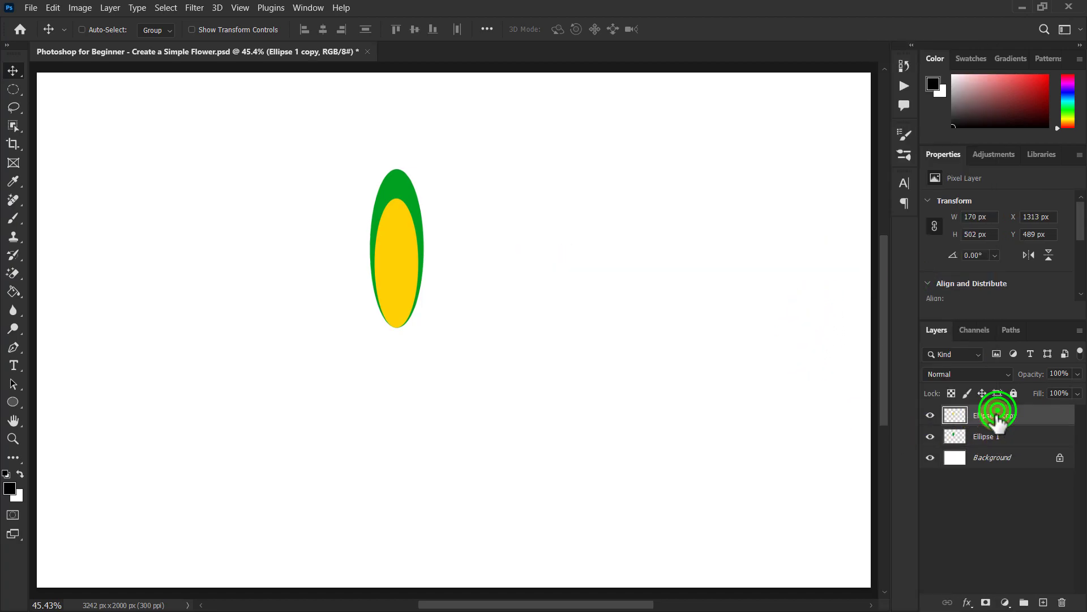
{"action": "left_click", "coordinate": [984, 437], "text": "ctrl"}
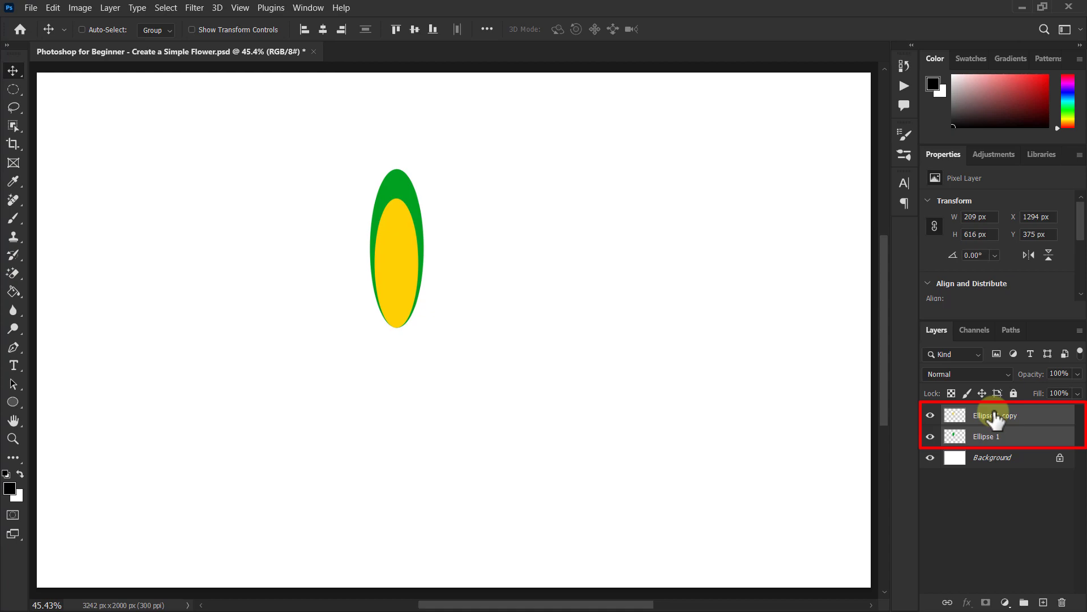
{"action": "right_click", "coordinate": [995, 417]}
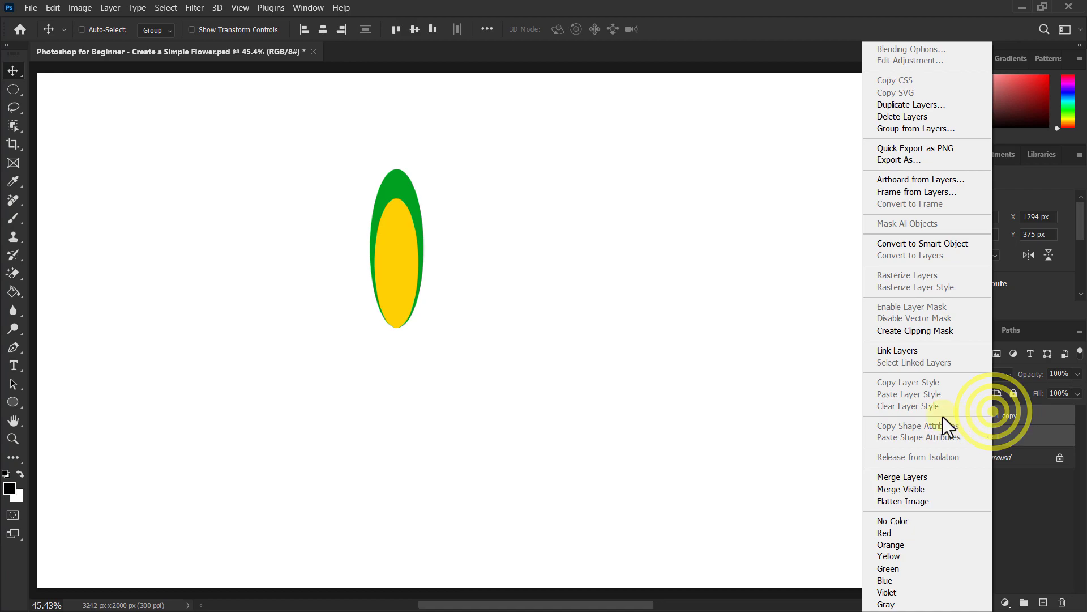
{"action": "left_click", "coordinate": [905, 478]}
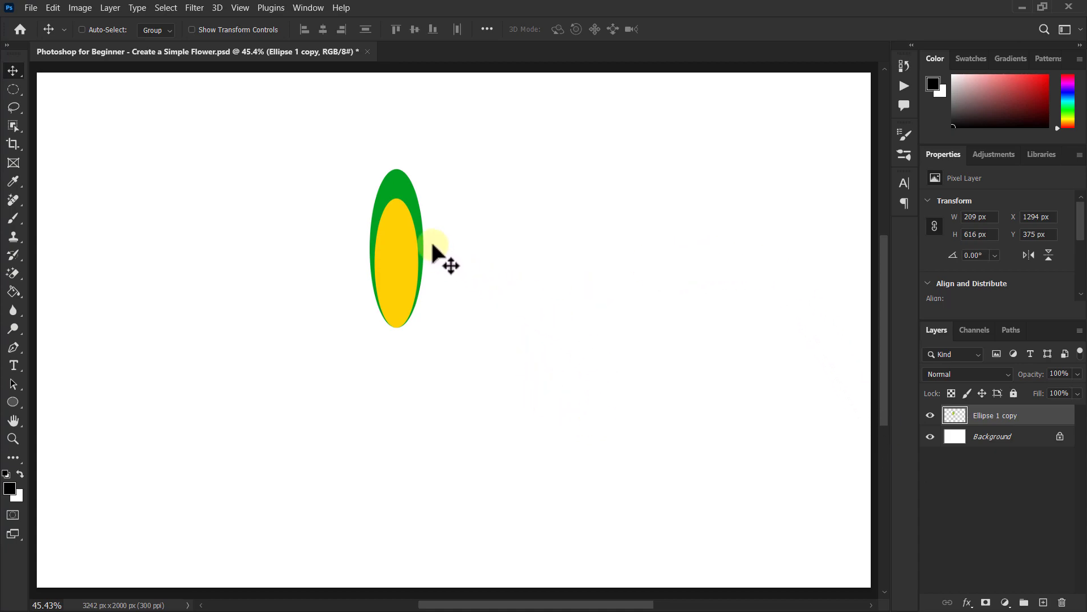
- Rotate the petal 20° about its lower end, with the transform reference point moved to that end
{"action": "left_click", "coordinate": [399, 208]}
{"action": "key", "text": "ctrl+t"}
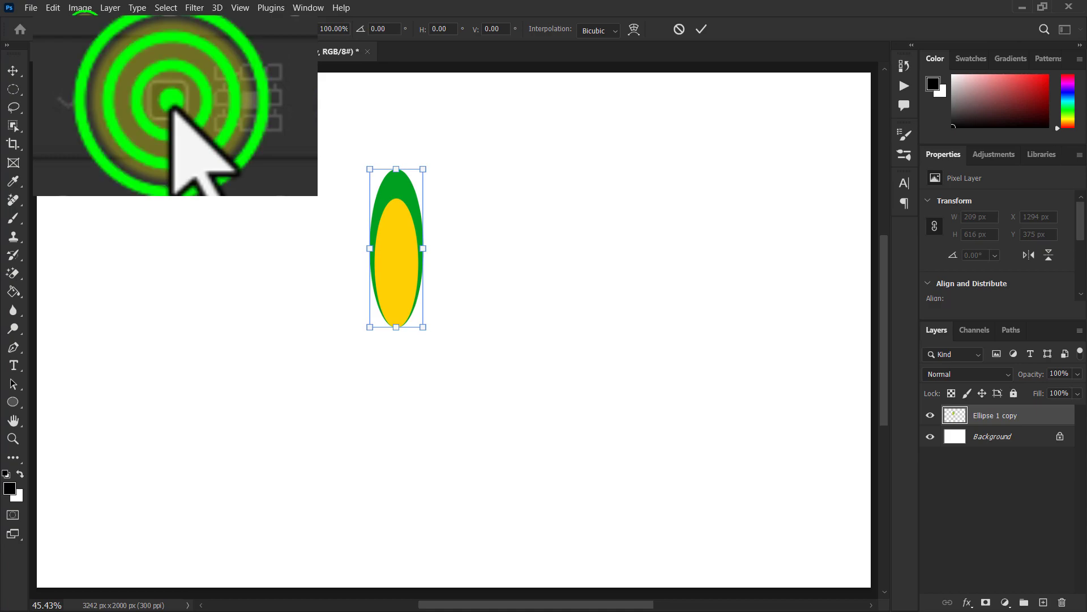
{"action": "left_click", "coordinate": [85, 28]}
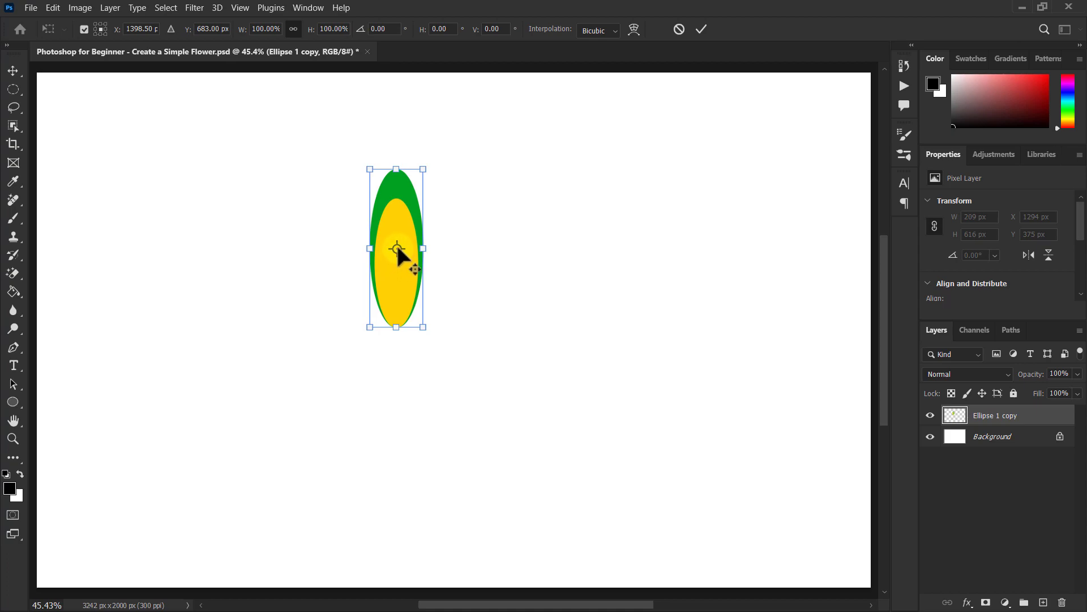
{"action": "left_click_drag", "start_coordinate": [396, 250], "coordinate": [396, 327]}
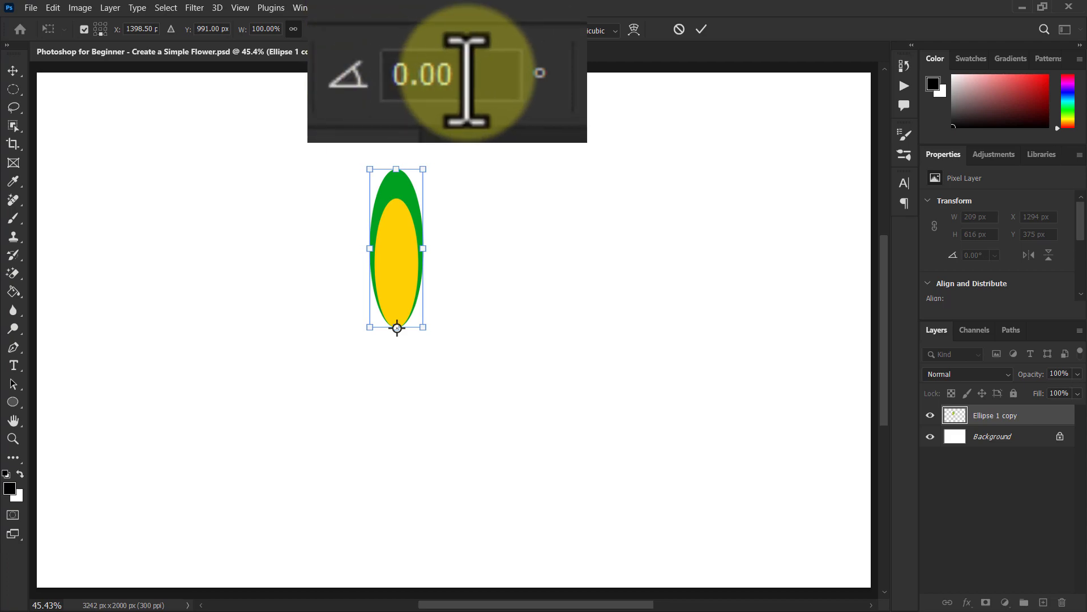
{"action": "left_click", "coordinate": [466, 79]}
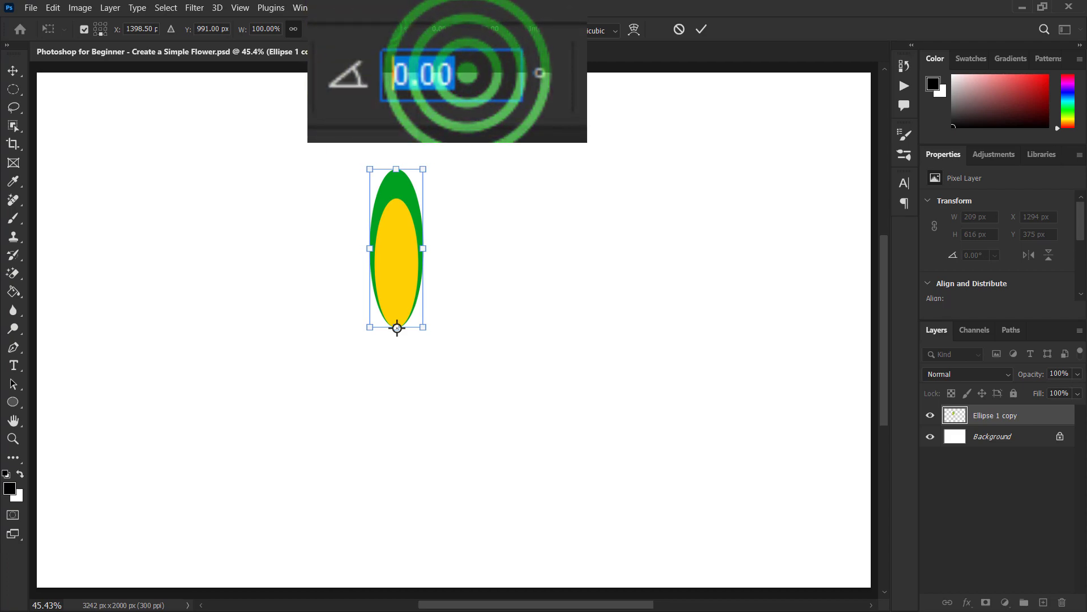
{"action": "type", "text": "20"}
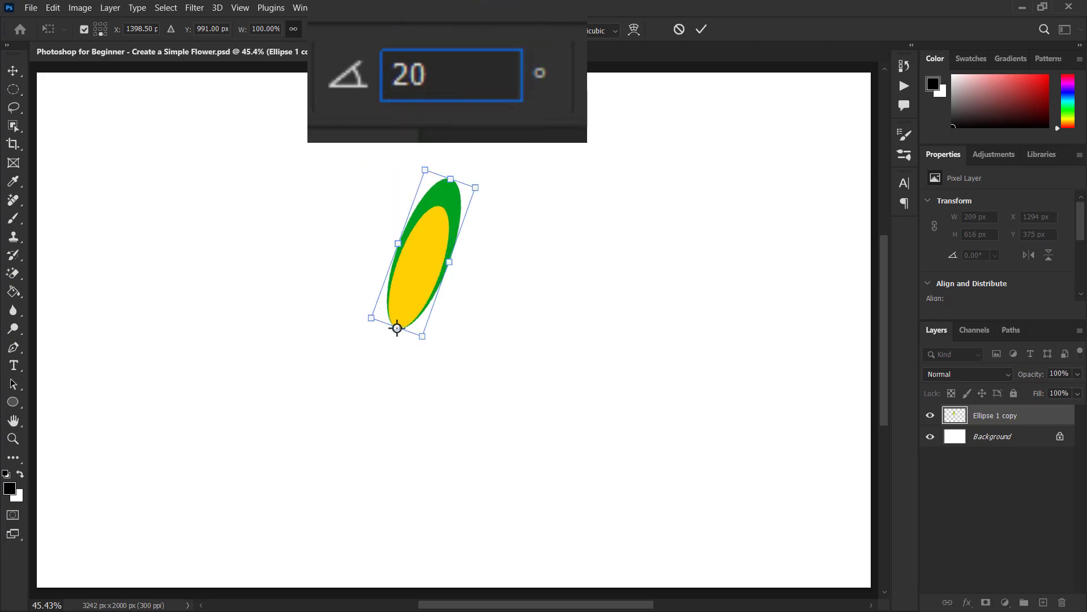
{"action": "left_click", "coordinate": [704, 26]}
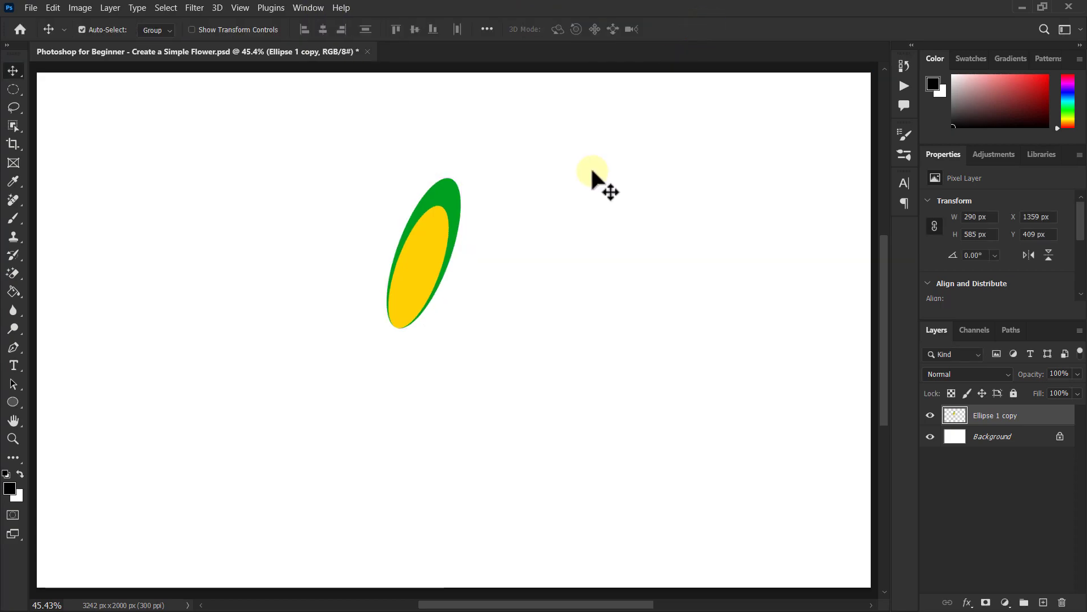
- Repeat the 20° rotation on duplicates of the petal, making 17 copies to complete the full flower circle
{"action": "key", "text": "ctrl+shift+alt+t"}
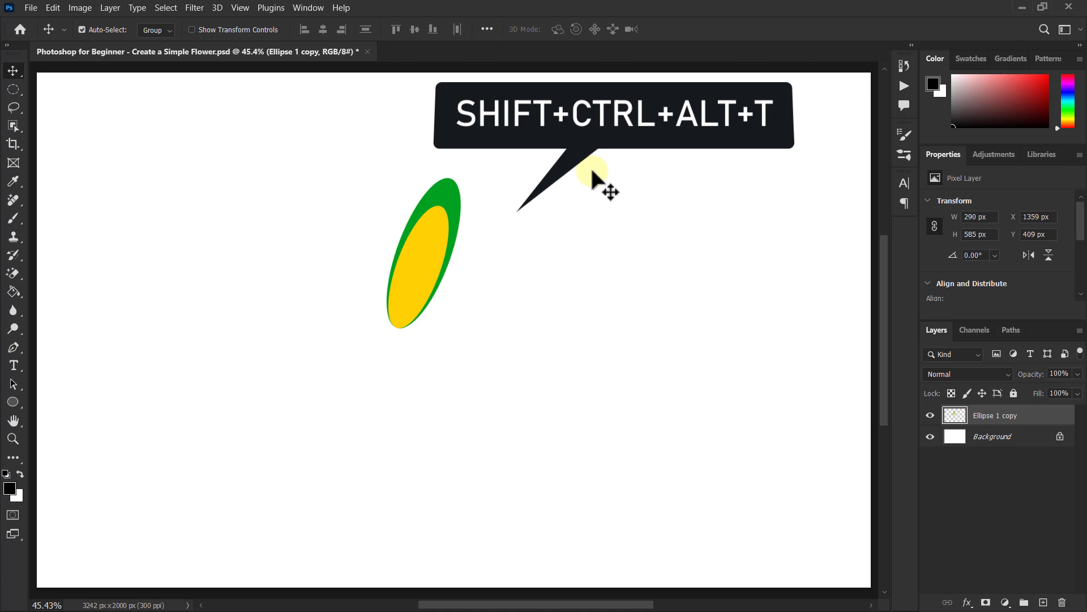
{"action": "key", "text": "ctrl+shift+alt+t"}
{"action": "key", "text": "ctrl+shift+alt+t"}
{"action": "key", "text": "ctrl+shift+alt+t"}
{"action": "key", "text": "ctrl+shift+alt+t"}
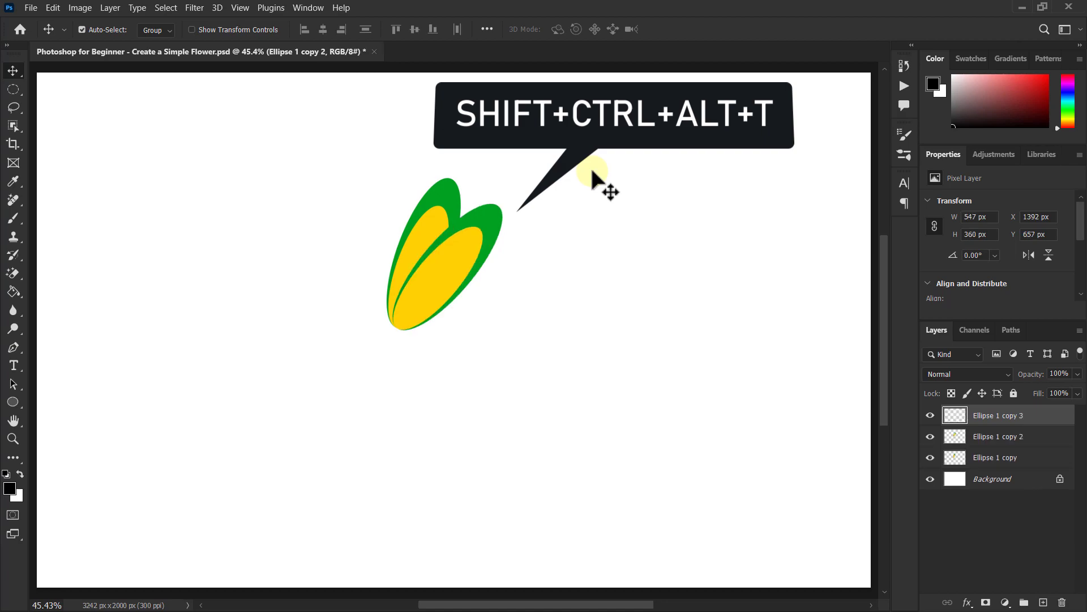
{"action": "key", "text": "ctrl+shift+alt+t"}
{"action": "key", "text": "ctrl+shift+alt+t"}
{"action": "key", "text": "ctrl+shift+alt+t"}
{"action": "key", "text": "ctrl+shift+alt+t"}
{"action": "key", "text": "ctrl+shift+alt+t"}
{"action": "key", "text": "ctrl+shift+alt+t"}
{"action": "key", "text": "ctrl+shift+alt+t"}
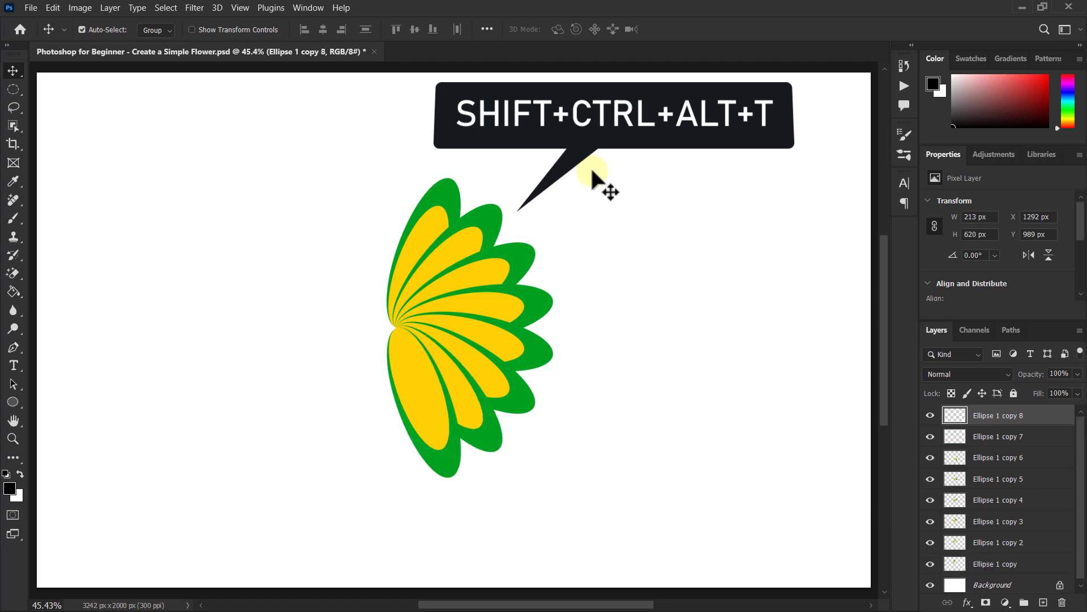
{"action": "key", "text": "ctrl+shift+alt+t"}
{"action": "key", "text": "ctrl+shift+alt+t"}
{"action": "key", "text": "ctrl+shift+alt+t"}
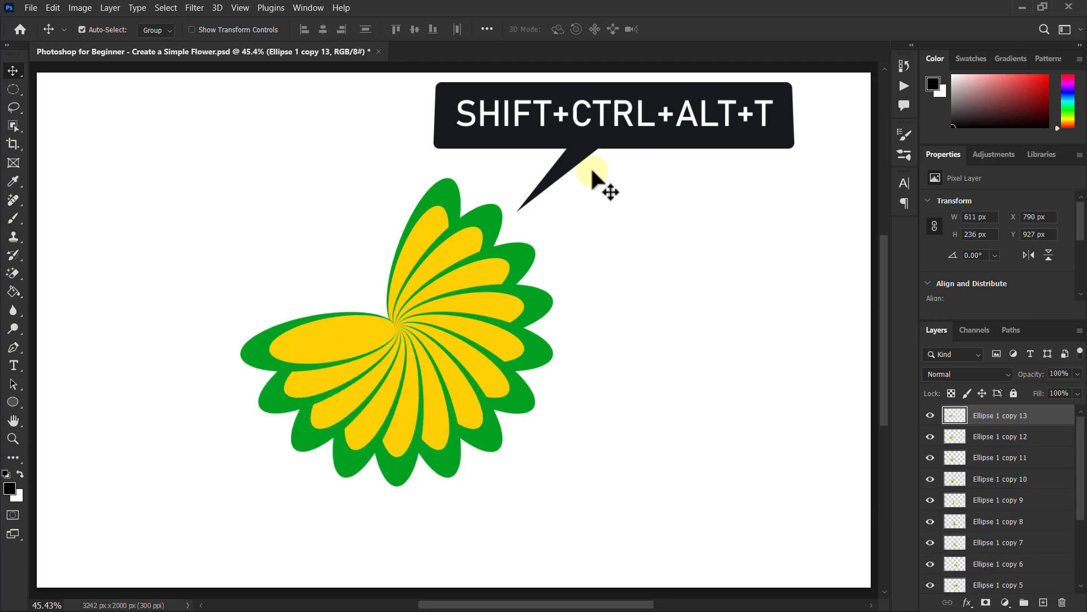
{"action": "key", "text": "ctrl+shift+alt+t"}
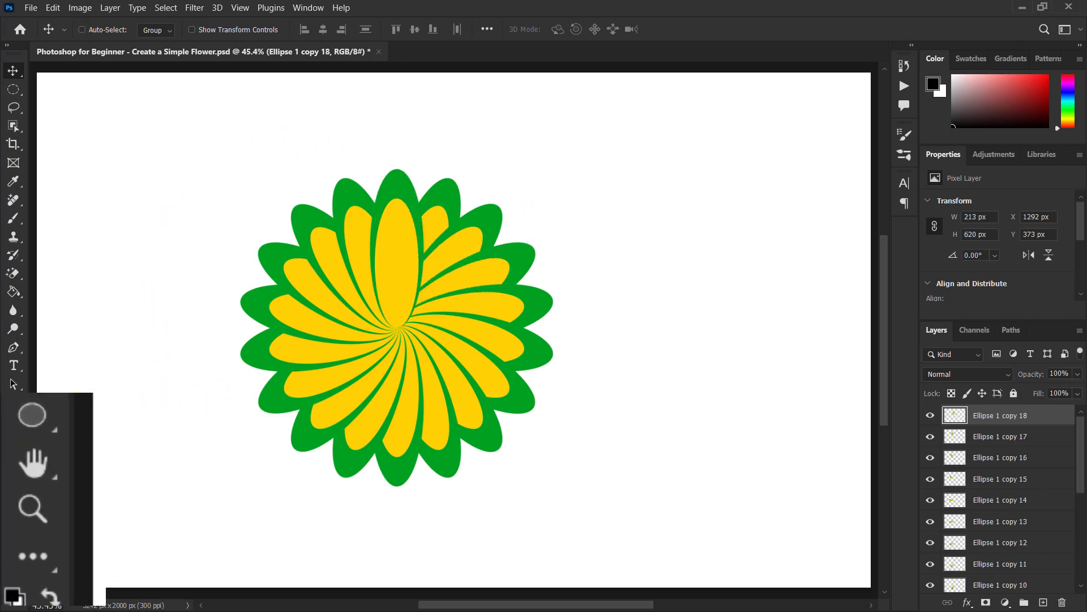
- Draw a circle about 185 px in diameter over the flower's centre with the Ellipse tool and remove its stroke
{"action": "left_click", "coordinate": [32, 415]}
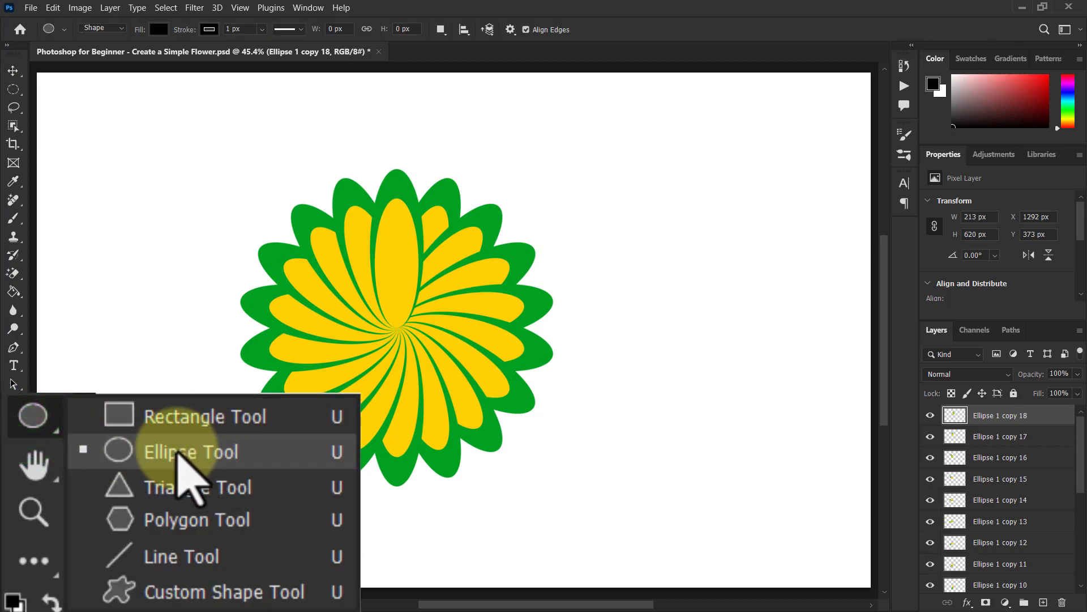
{"action": "left_click", "coordinate": [70, 414]}
{"action": "left_click_drag", "start_coordinate": [379, 313], "coordinate": [428, 353]}
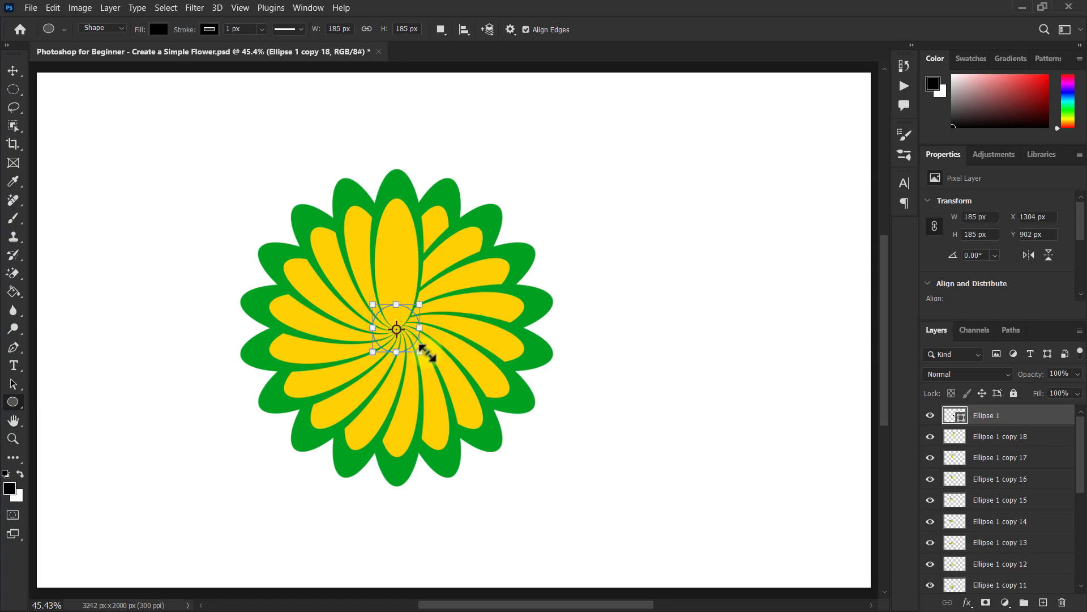
{"action": "left_click", "coordinate": [209, 31]}
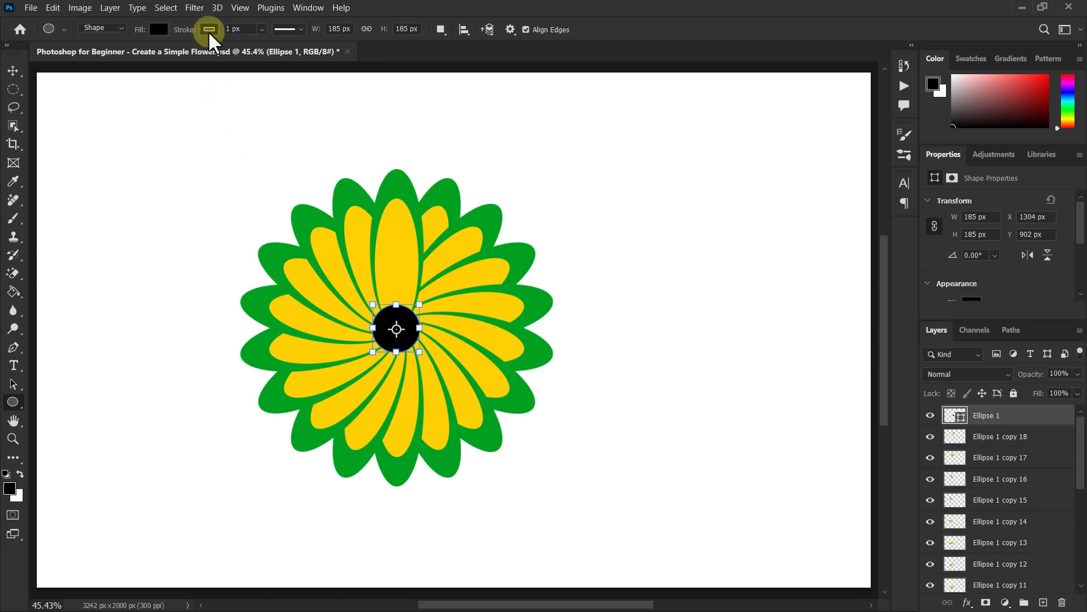
{"action": "left_click", "coordinate": [211, 30]}
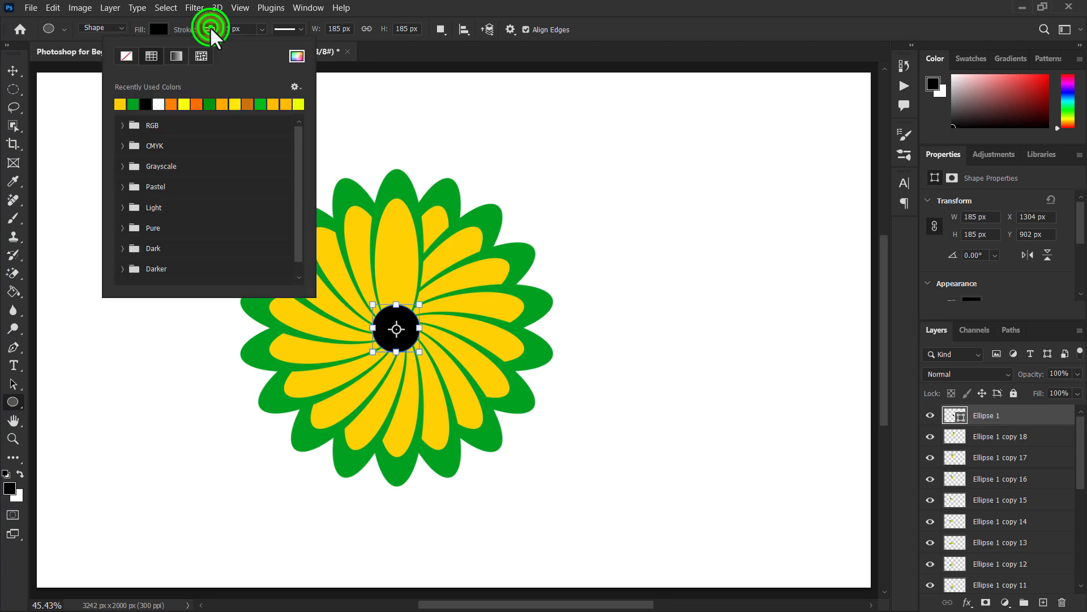
{"action": "left_click", "coordinate": [125, 56]}
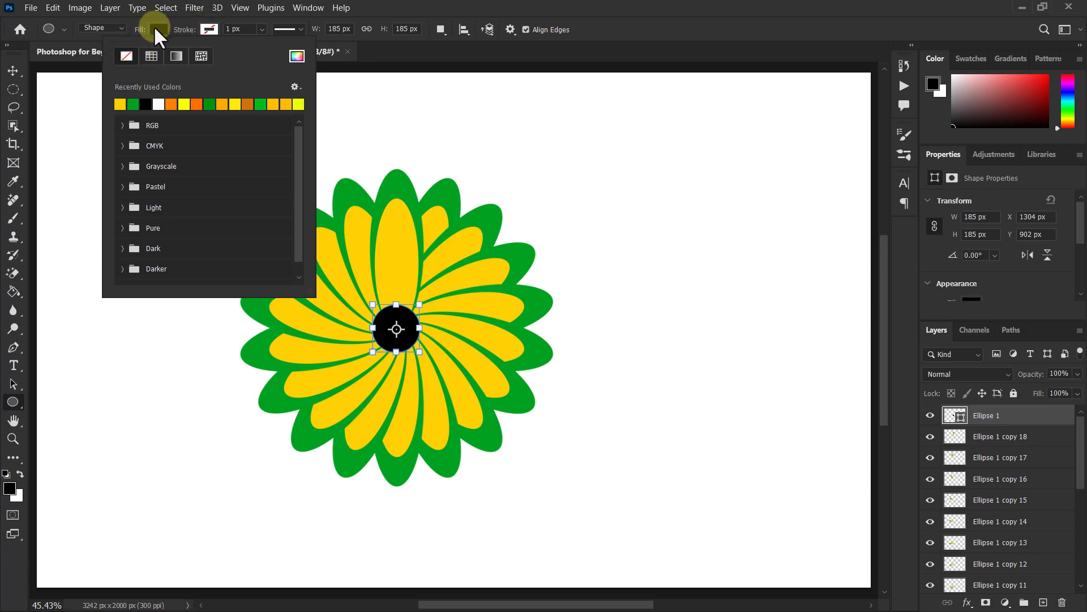
- Give the centre circle a gradient fill and set the gradient's black colour stop to yellow fcff00
{"action": "left_click", "coordinate": [157, 28]}
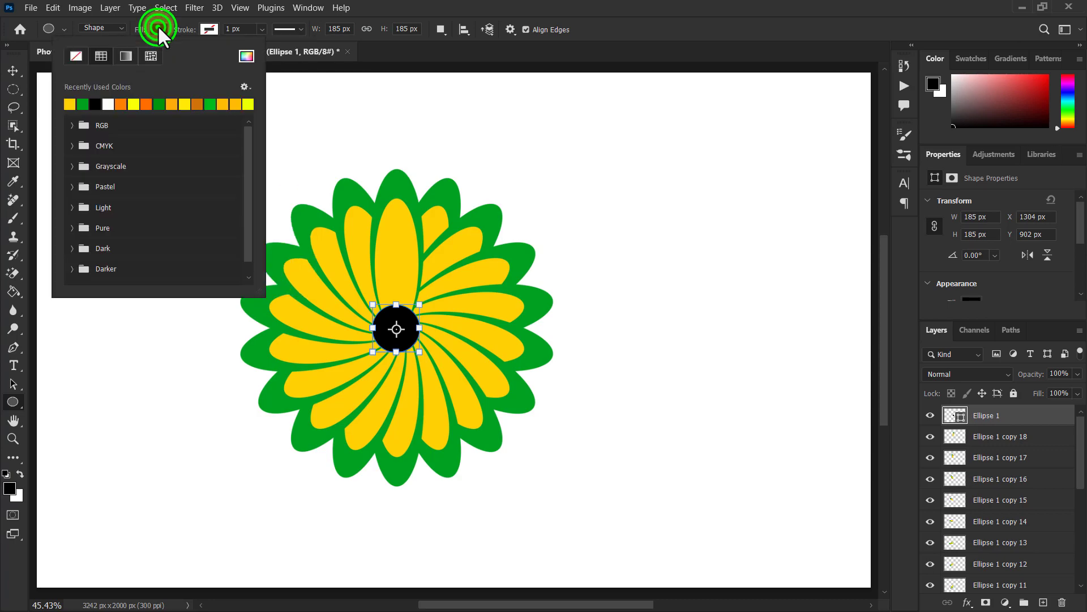
{"action": "left_click", "coordinate": [127, 54]}
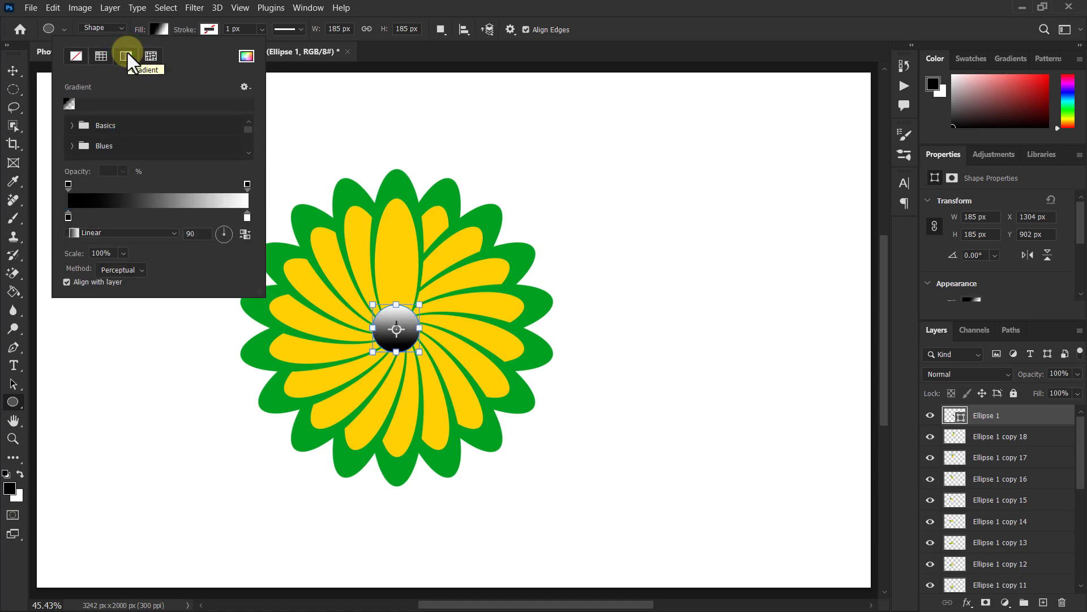
{"action": "left_click", "coordinate": [68, 217]}
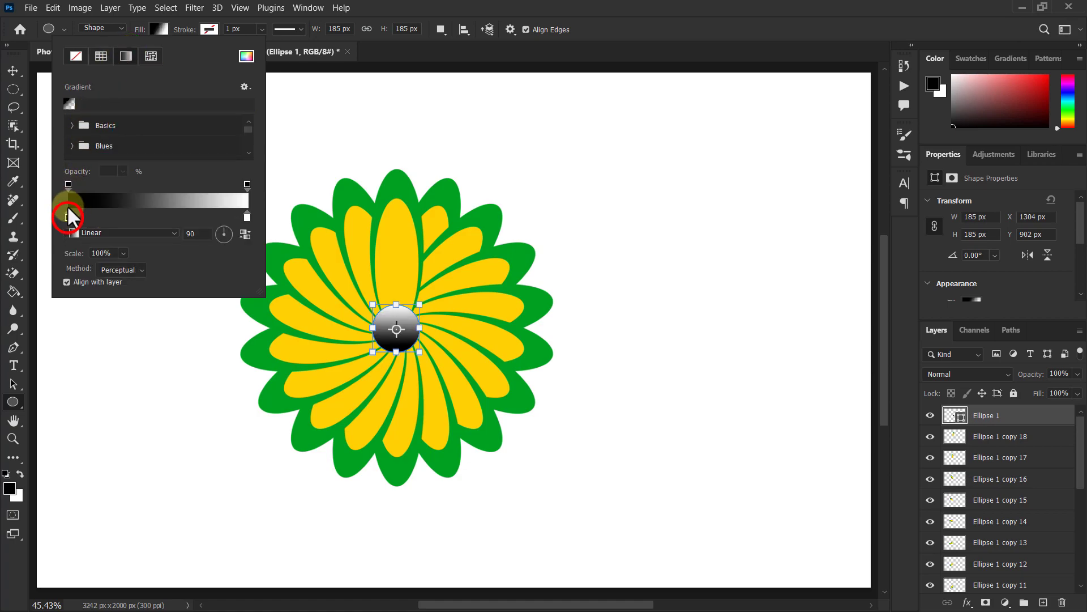
{"action": "double_click", "coordinate": [68, 217]}
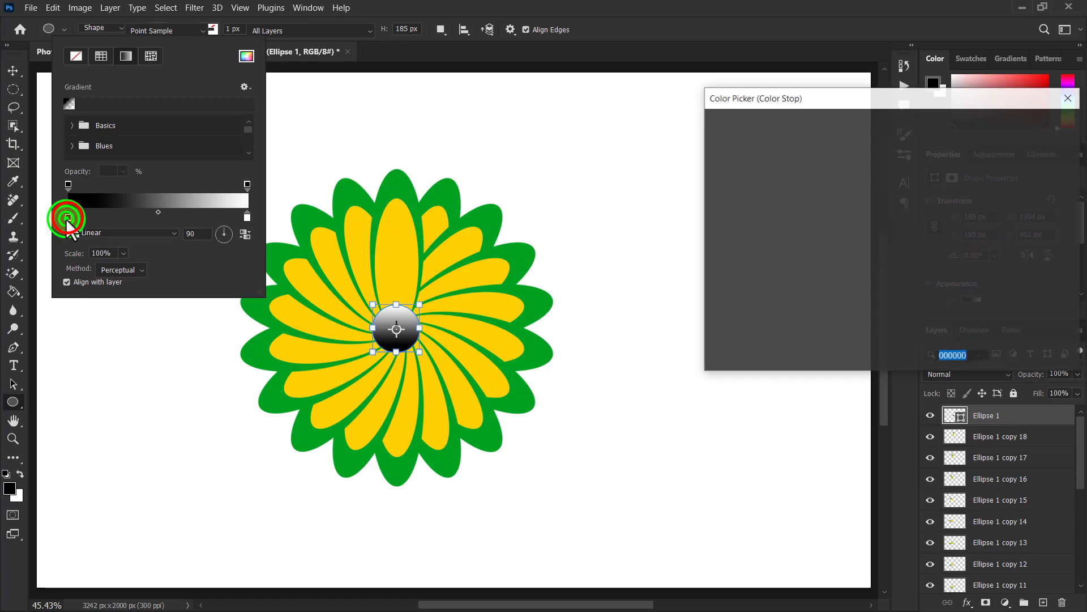
{"action": "mouse_move", "coordinate": [837, 250]}
{"action": "left_mouse_down"}
{"action": "mouse_move", "coordinate": [861, 223]}
{"action": "mouse_move", "coordinate": [901, 117]}
{"action": "left_mouse_up"}
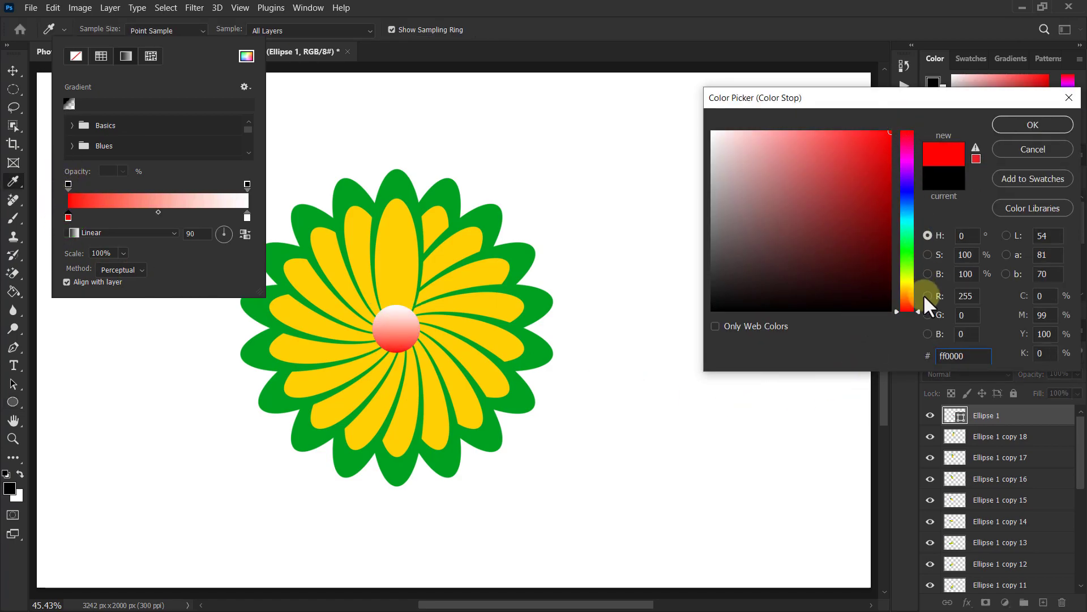
{"action": "left_click_drag", "start_coordinate": [919, 311], "coordinate": [921, 280]}
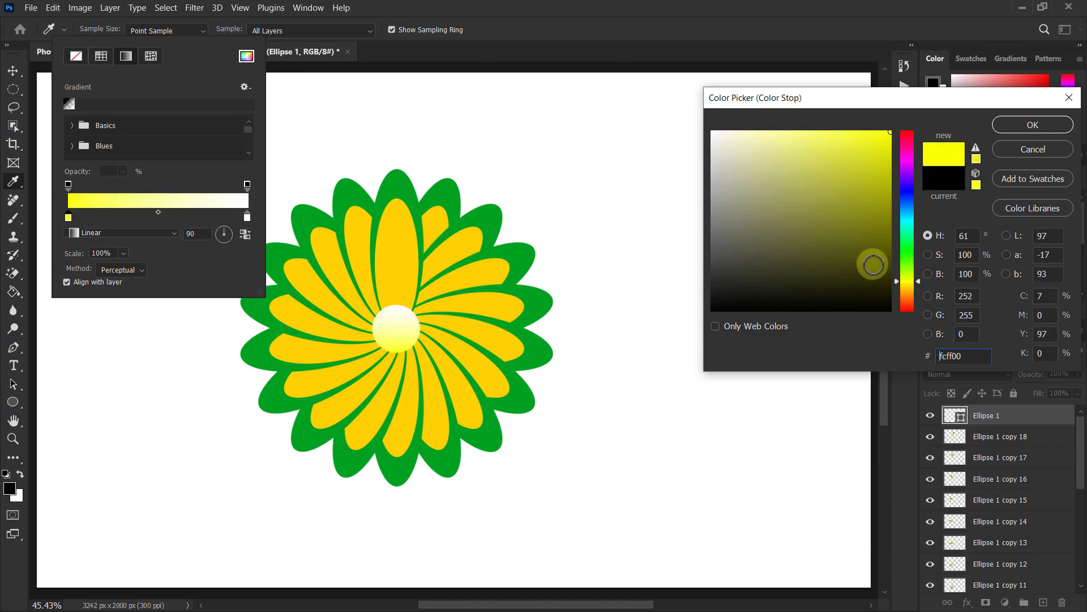
{"action": "left_click", "coordinate": [1031, 126]}
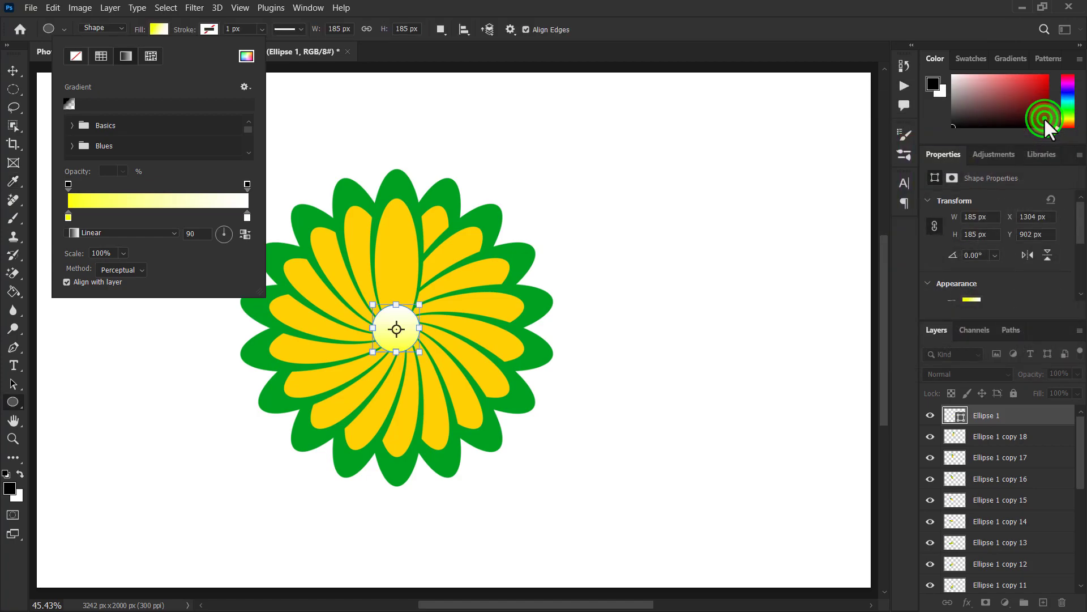
- Set the white colour stop of the centre circle's gradient to orange ff7200
{"action": "left_click", "coordinate": [247, 217]}
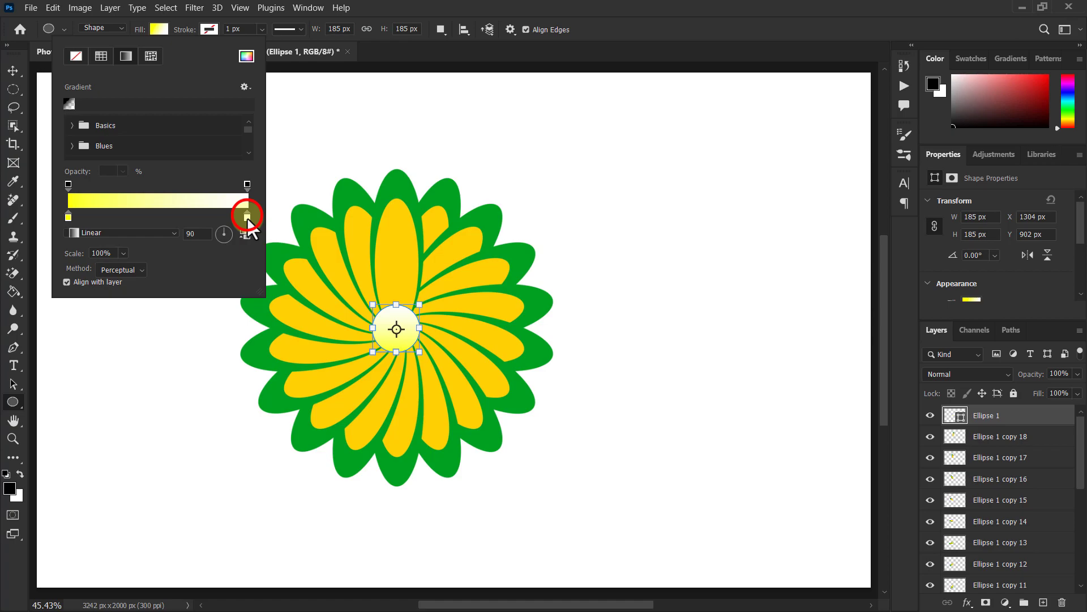
{"action": "double_click", "coordinate": [248, 217]}
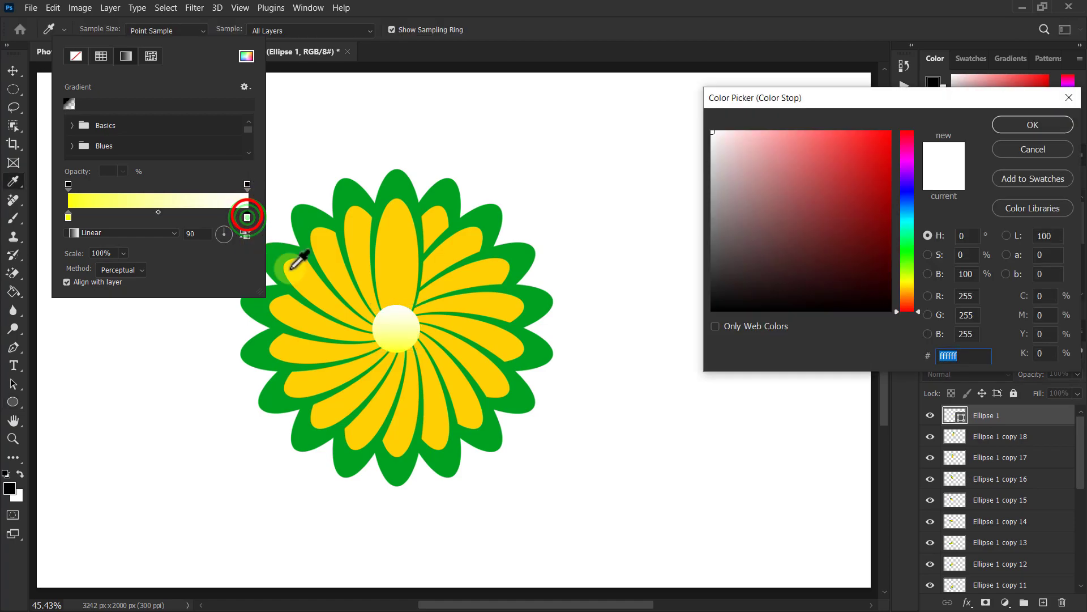
{"action": "left_click_drag", "start_coordinate": [800, 208], "coordinate": [911, 100]}
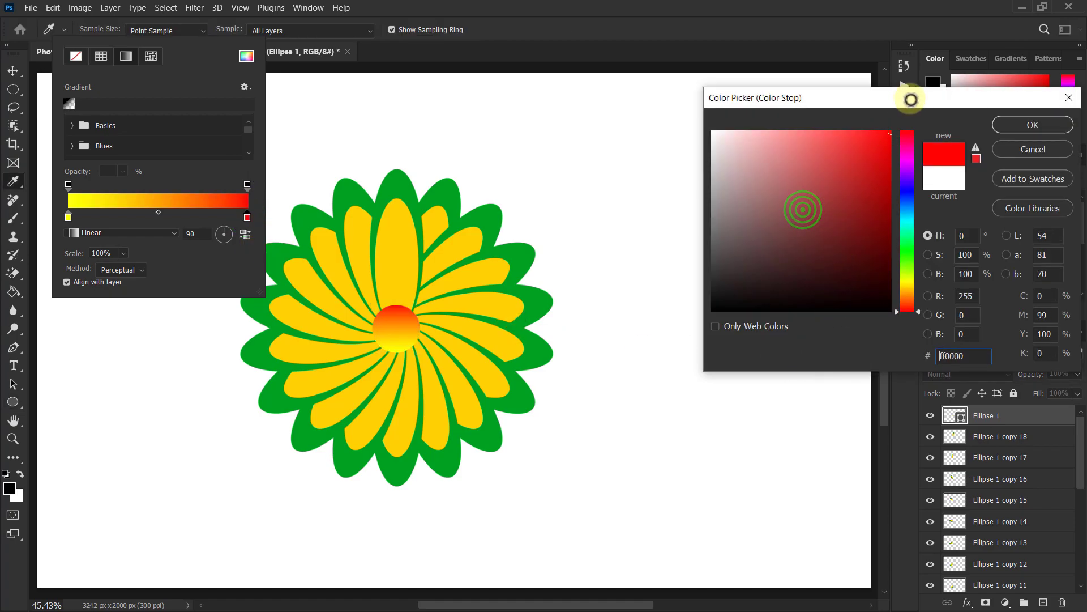
{"action": "left_click", "coordinate": [917, 307]}
{"action": "left_click_drag", "start_coordinate": [917, 301], "coordinate": [917, 300]}
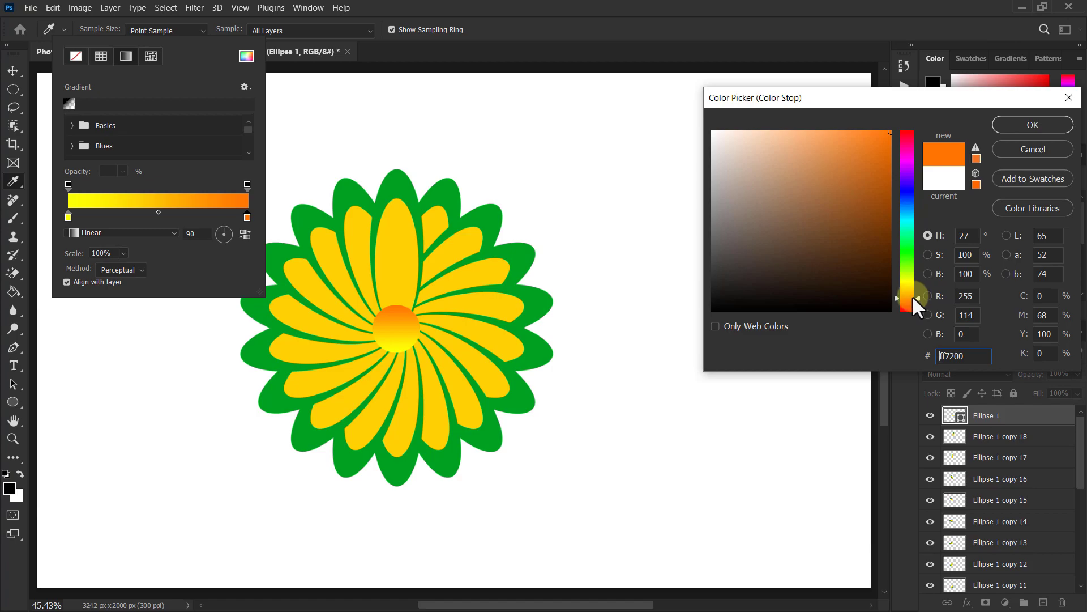
{"action": "left_click", "coordinate": [1028, 124]}
{"action": "left_click", "coordinate": [1028, 124]}
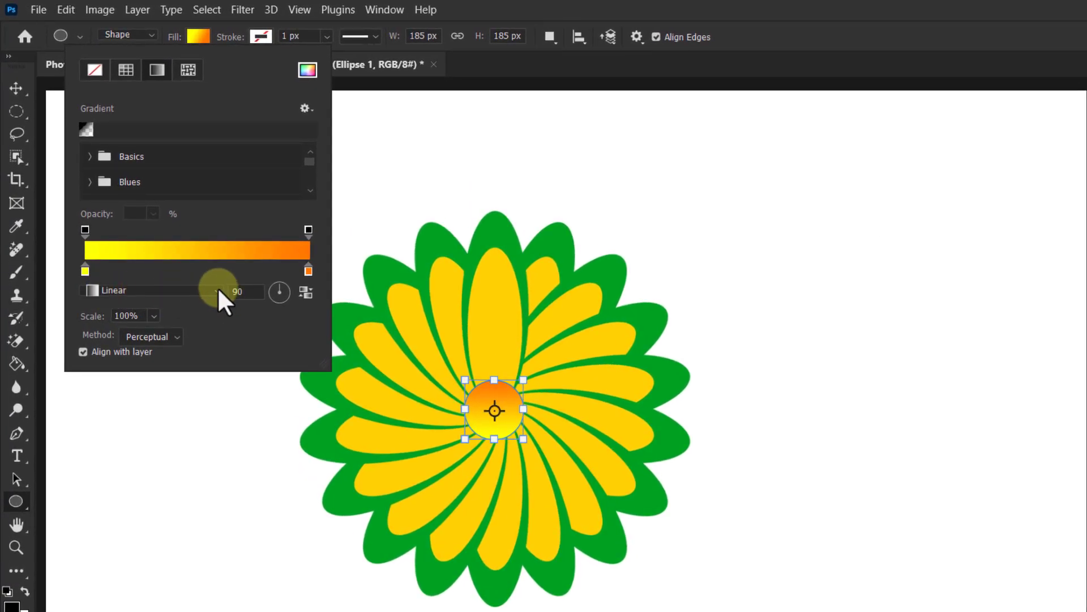
- Change the centre circle's gradient style to Radial
{"action": "left_click", "coordinate": [219, 287]}
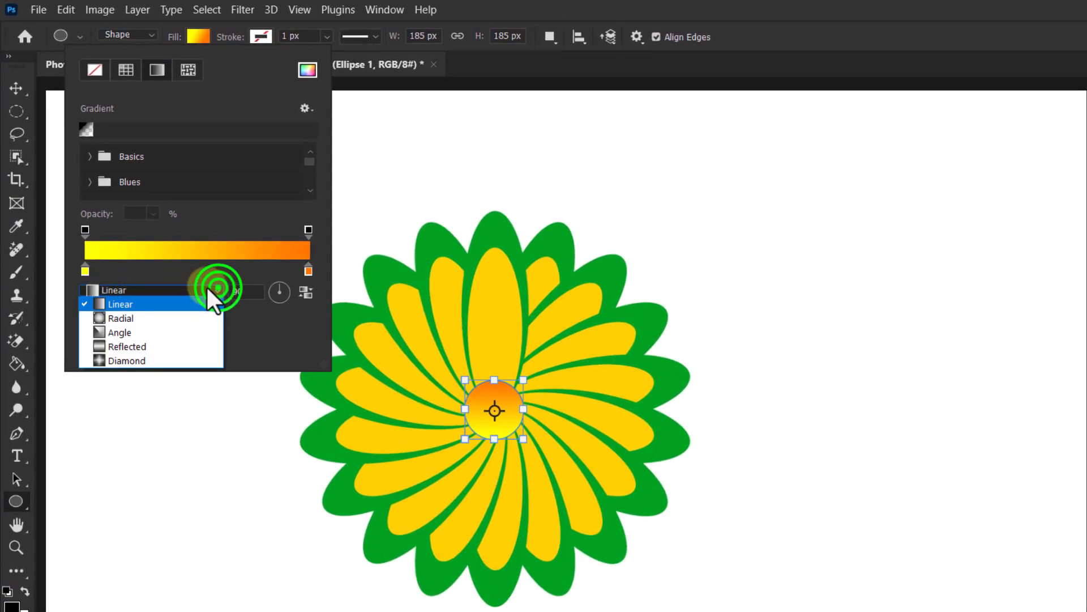
{"action": "left_click", "coordinate": [130, 320]}
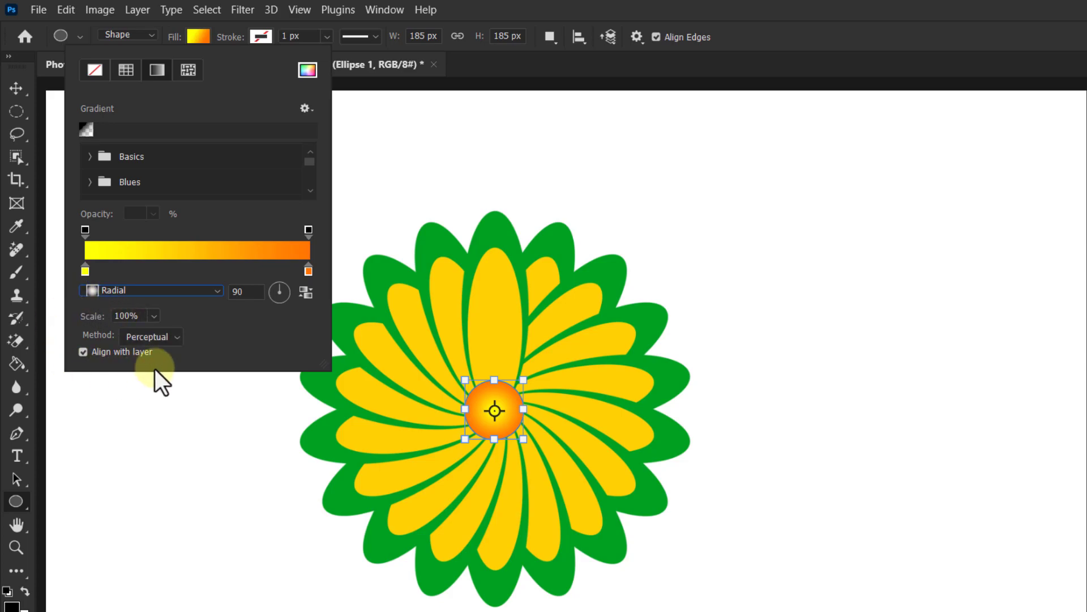
{"action": "left_click", "coordinate": [16, 87]}
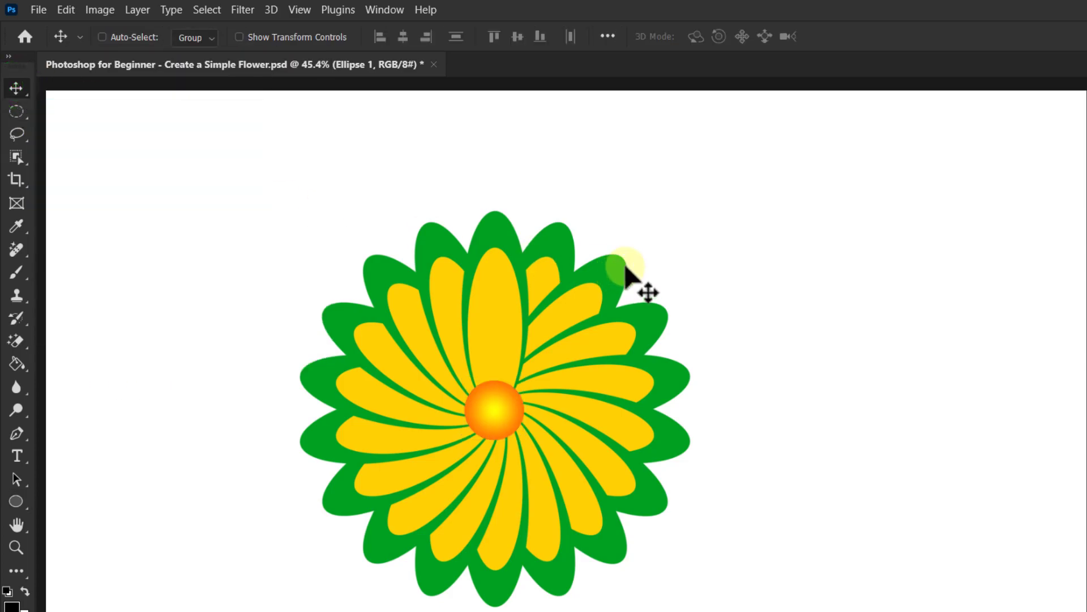
{"action": "mouse_move", "coordinate": [522, 399]}
{"action": "left_mouse_down"}
{"action": "mouse_move", "coordinate": [507, 399]}
{"action": "mouse_move", "coordinate": [518, 398]}
{"action": "left_mouse_up"}
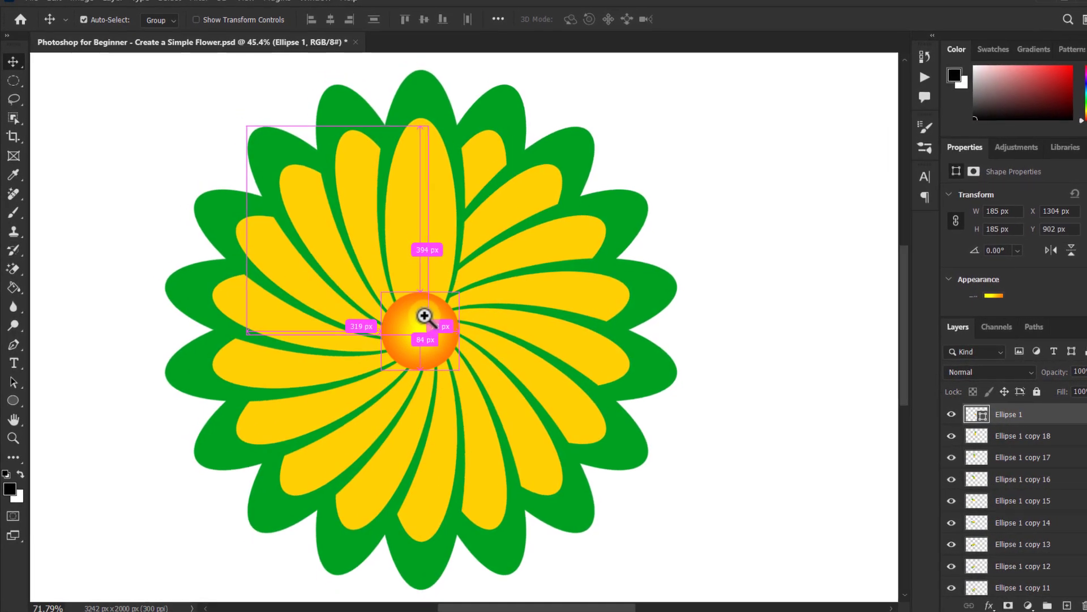